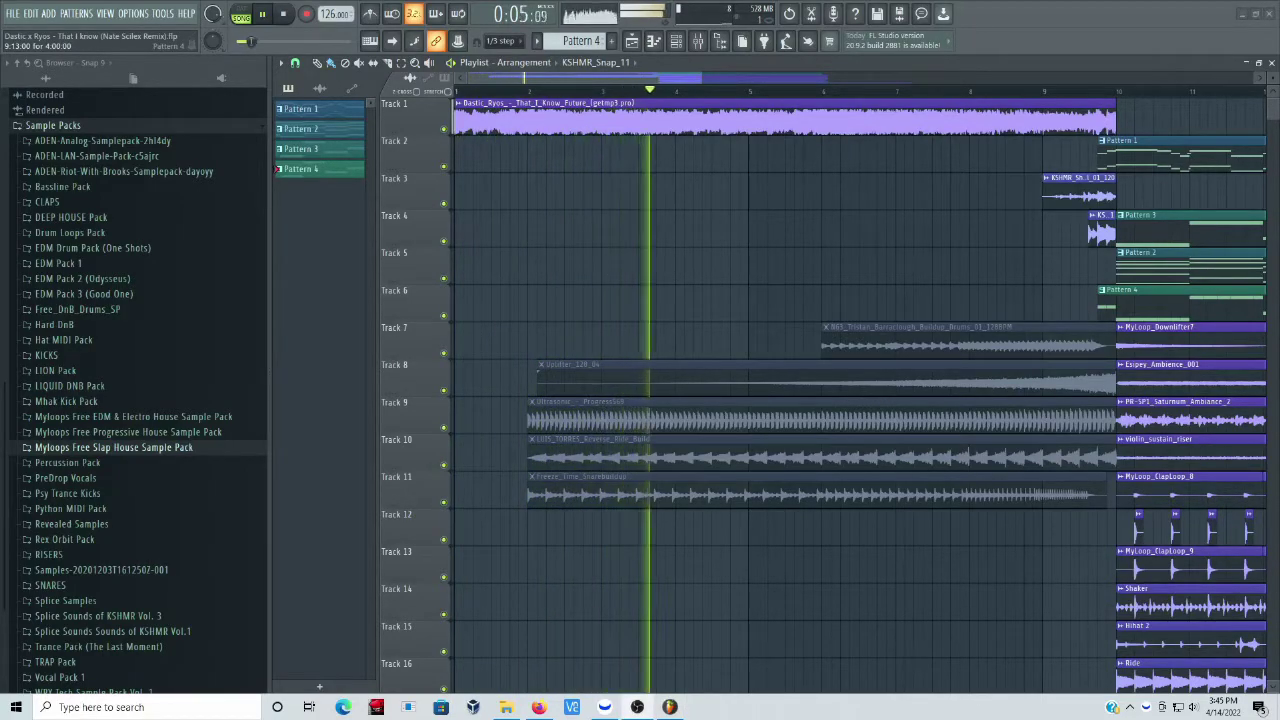
Review the whole playlist arrangement across tracks 1 to 25 during playback, and stop the song.
{"action": "scroll", "coordinate": [791, 94], "scroll_direction": "right", "scroll_amount": 3}
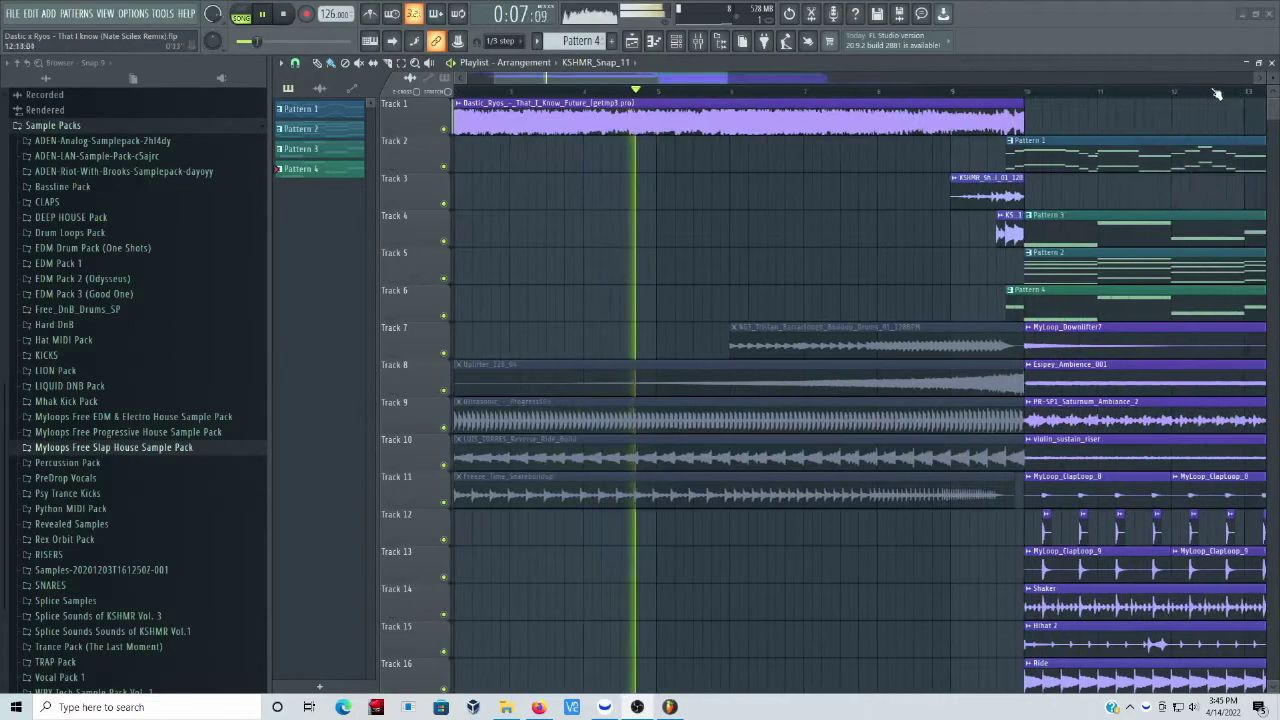
{"action": "left_click_drag", "start_coordinate": [1273, 78], "coordinate": [1249, 103]}
{"action": "scroll", "coordinate": [1034, 150], "scroll_direction": "down", "scroll_amount": 2}
{"action": "scroll", "coordinate": [1030, 140], "scroll_direction": "up", "scroll_amount": 2}
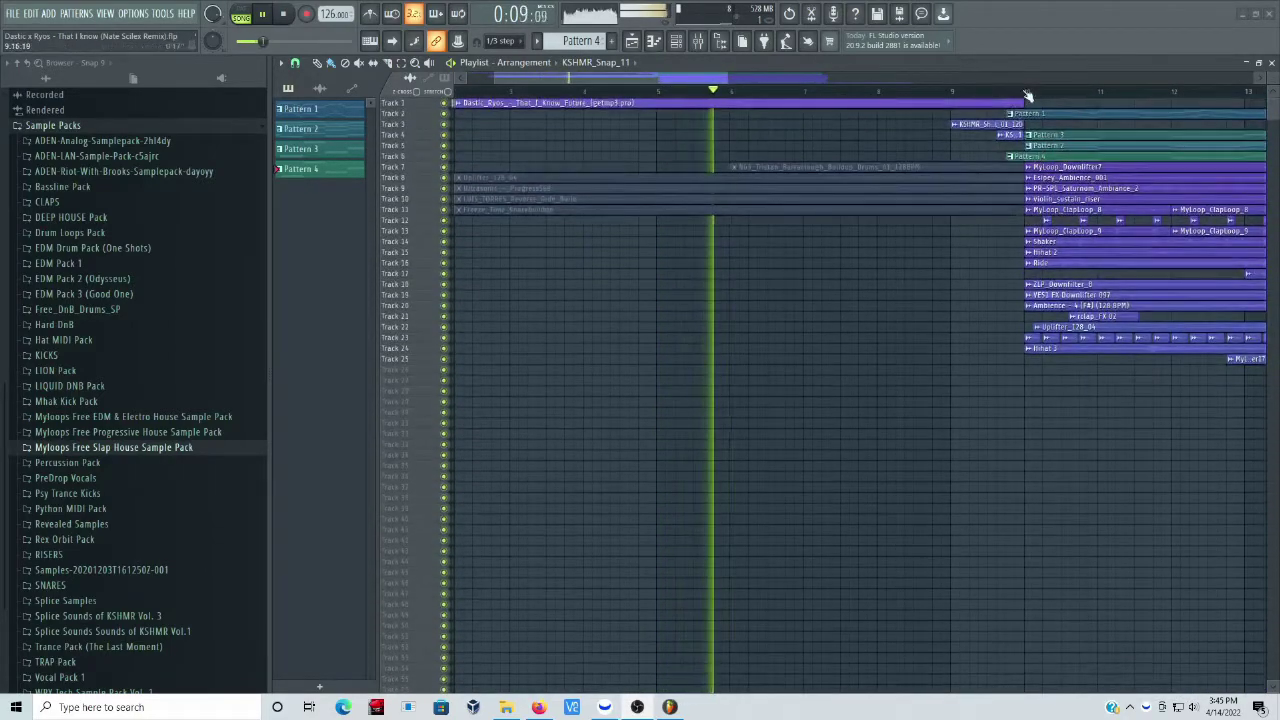
{"action": "scroll", "coordinate": [1030, 94], "scroll_direction": "down", "scroll_amount": 2}
{"action": "scroll", "coordinate": [1030, 93], "scroll_direction": "up", "scroll_amount": 4}
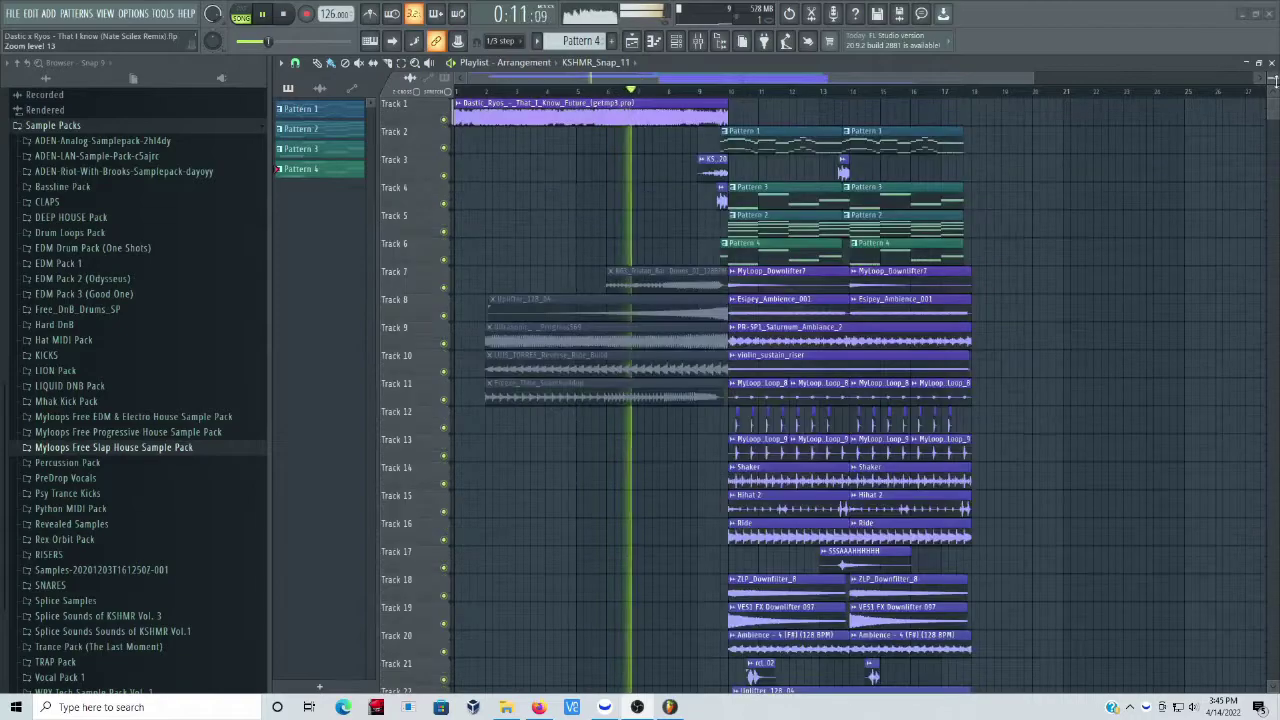
{"action": "left_click_drag", "start_coordinate": [1274, 83], "coordinate": [1274, 79]}
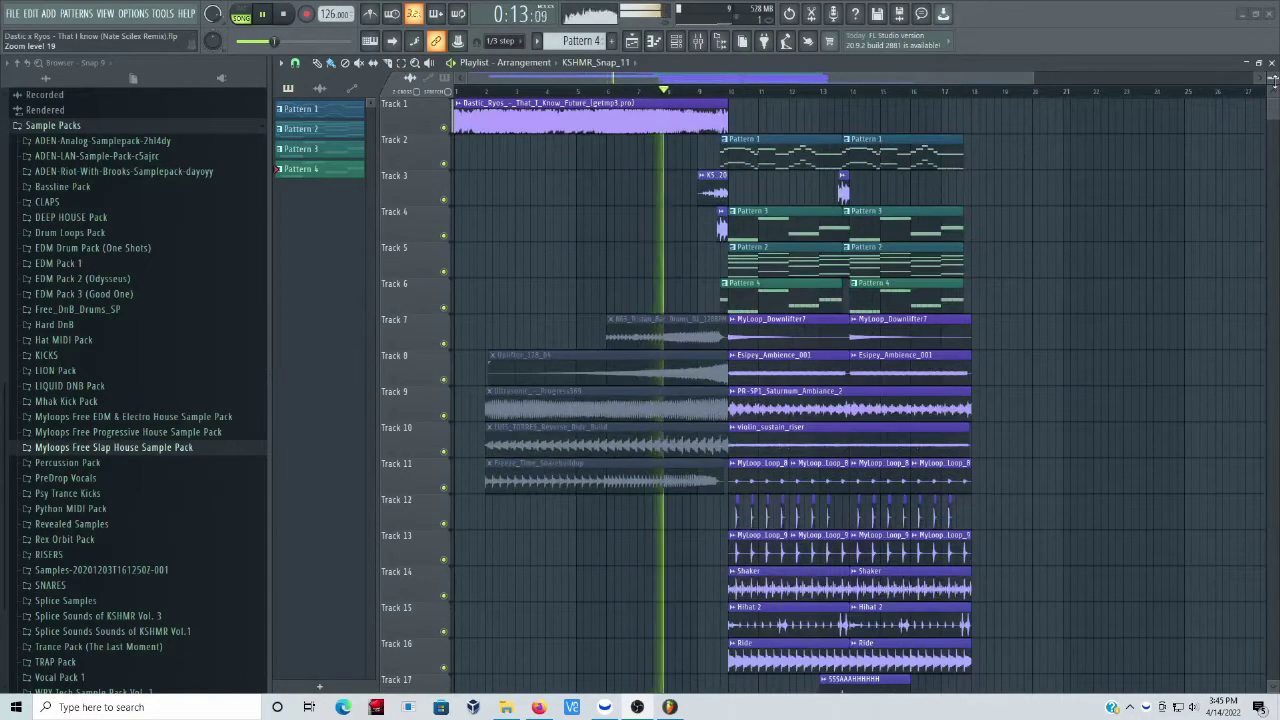
{"action": "scroll", "coordinate": [773, 101], "scroll_direction": "up", "scroll_amount": 3}
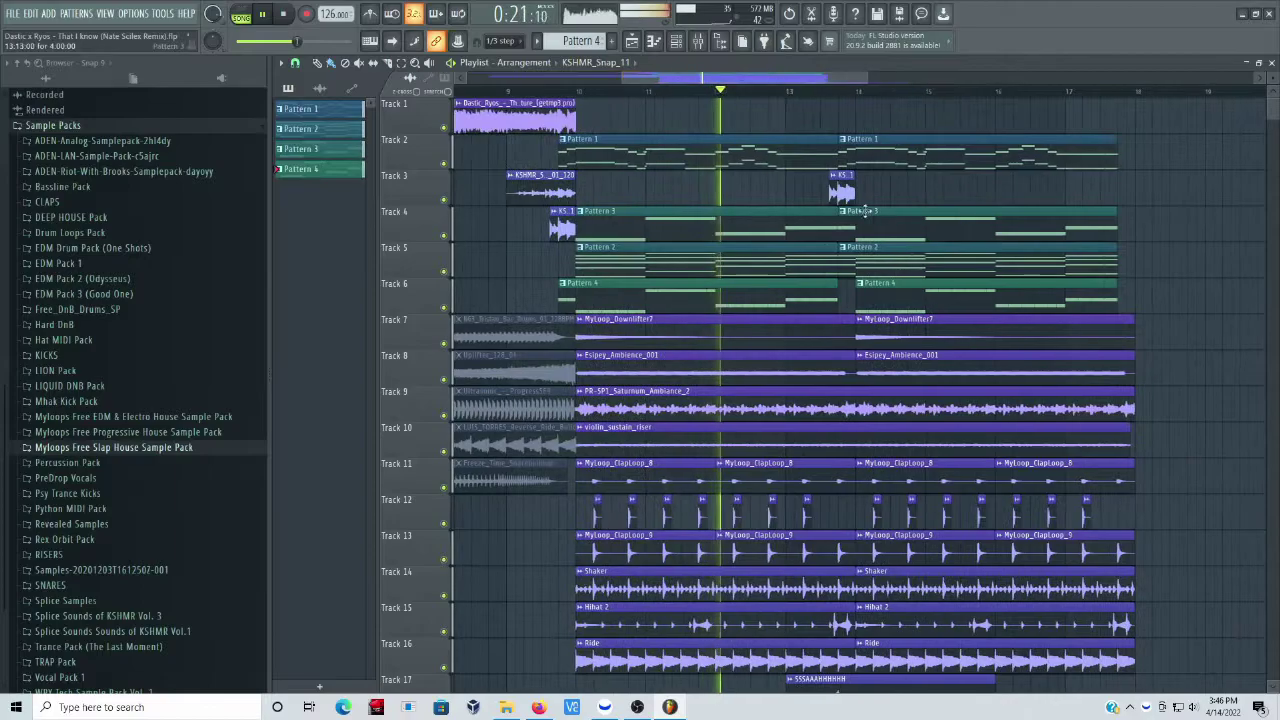
{"action": "scroll", "coordinate": [787, 139], "scroll_direction": "down", "scroll_amount": 4}
{"action": "scroll", "coordinate": [787, 139], "scroll_direction": "down", "scroll_amount": 6}
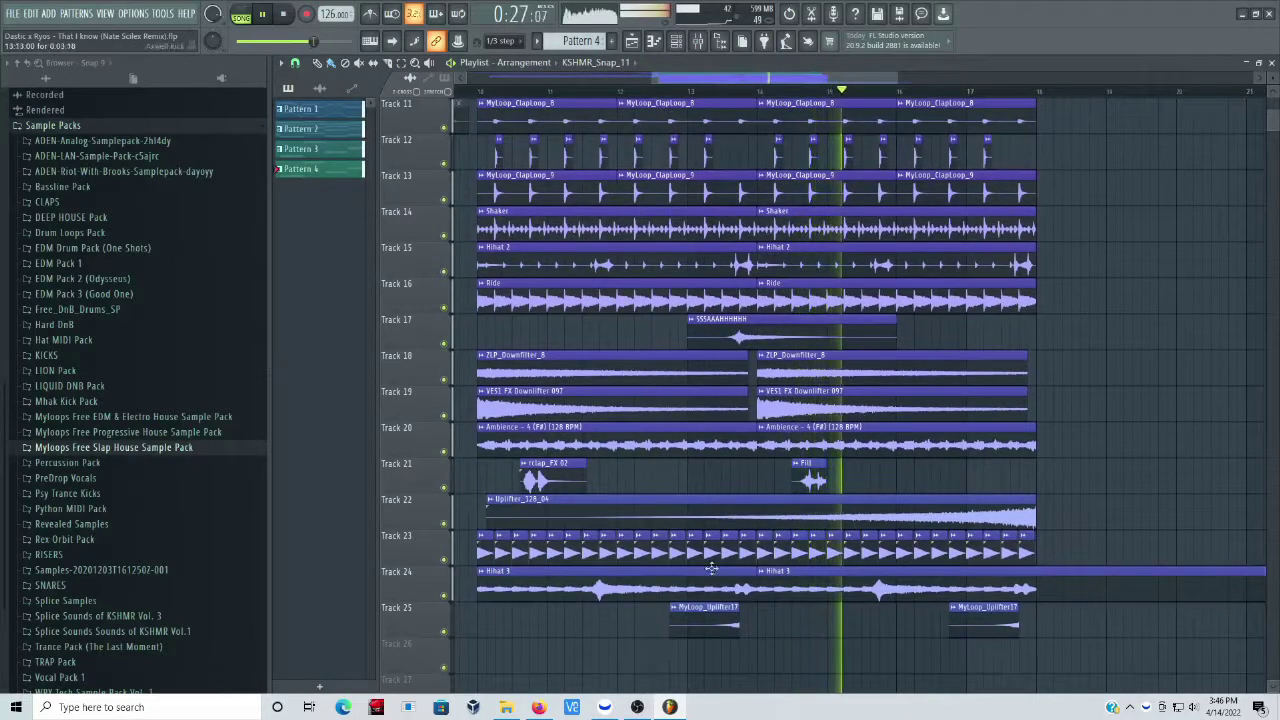
{"action": "scroll", "coordinate": [695, 448], "scroll_direction": "up", "scroll_amount": 5}
{"action": "scroll", "coordinate": [695, 448], "scroll_direction": "up", "scroll_amount": 5}
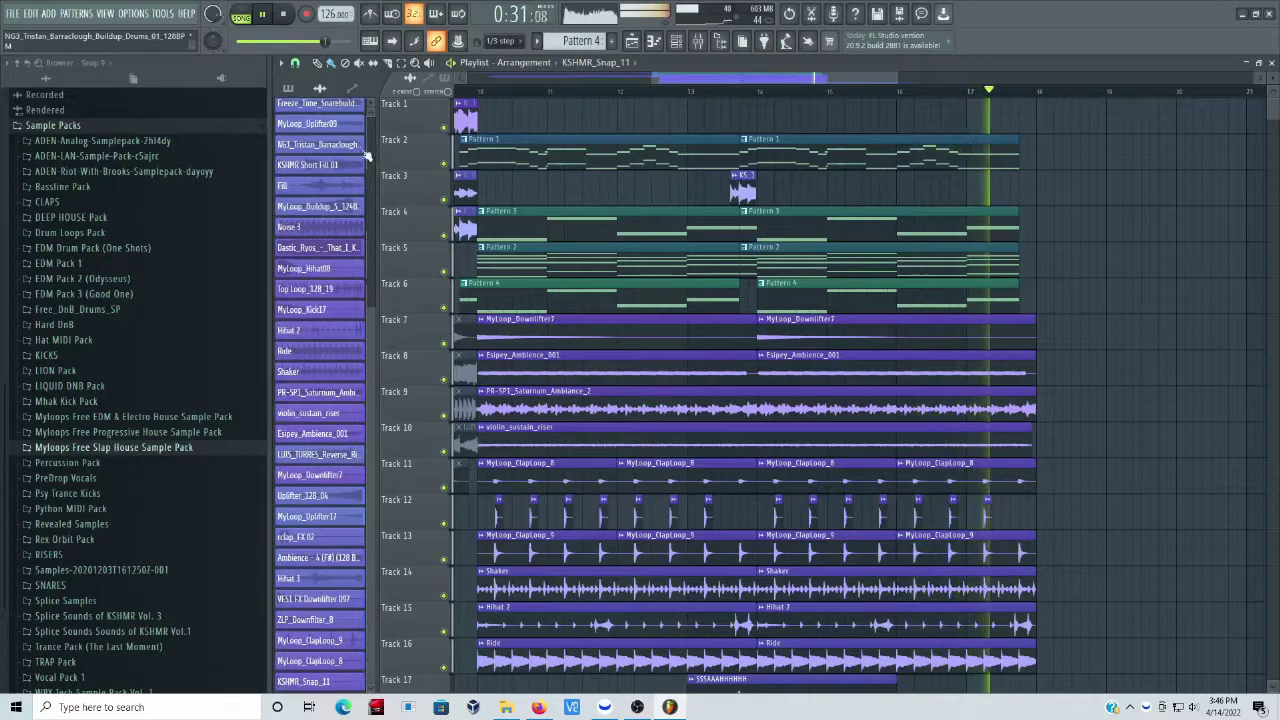
{"action": "key", "text": "space"}
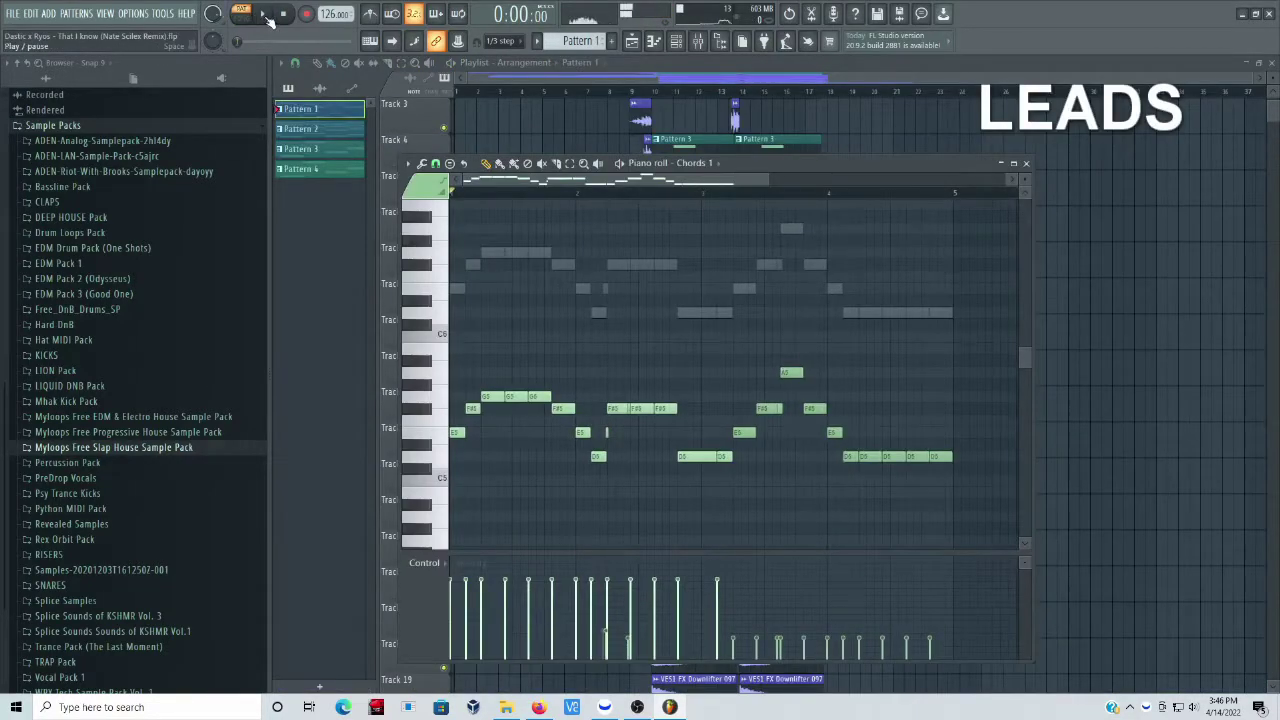
Play Pattern 1 and examine its lead melody notes in the Chords 1 piano roll.
{"action": "left_click", "coordinate": [263, 14]}
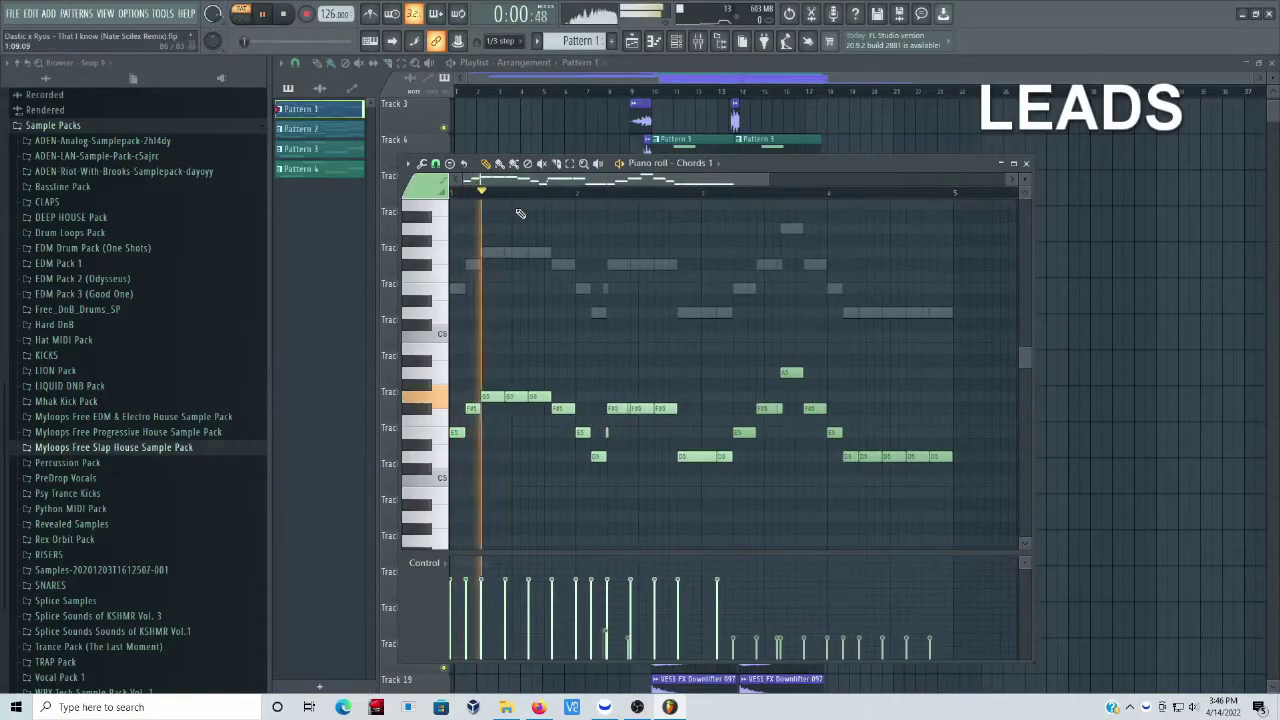
{"action": "scroll", "coordinate": [551, 200], "scroll_direction": "down", "scroll_amount": 2}
{"action": "scroll", "coordinate": [562, 239], "scroll_direction": "down", "scroll_amount": 1}
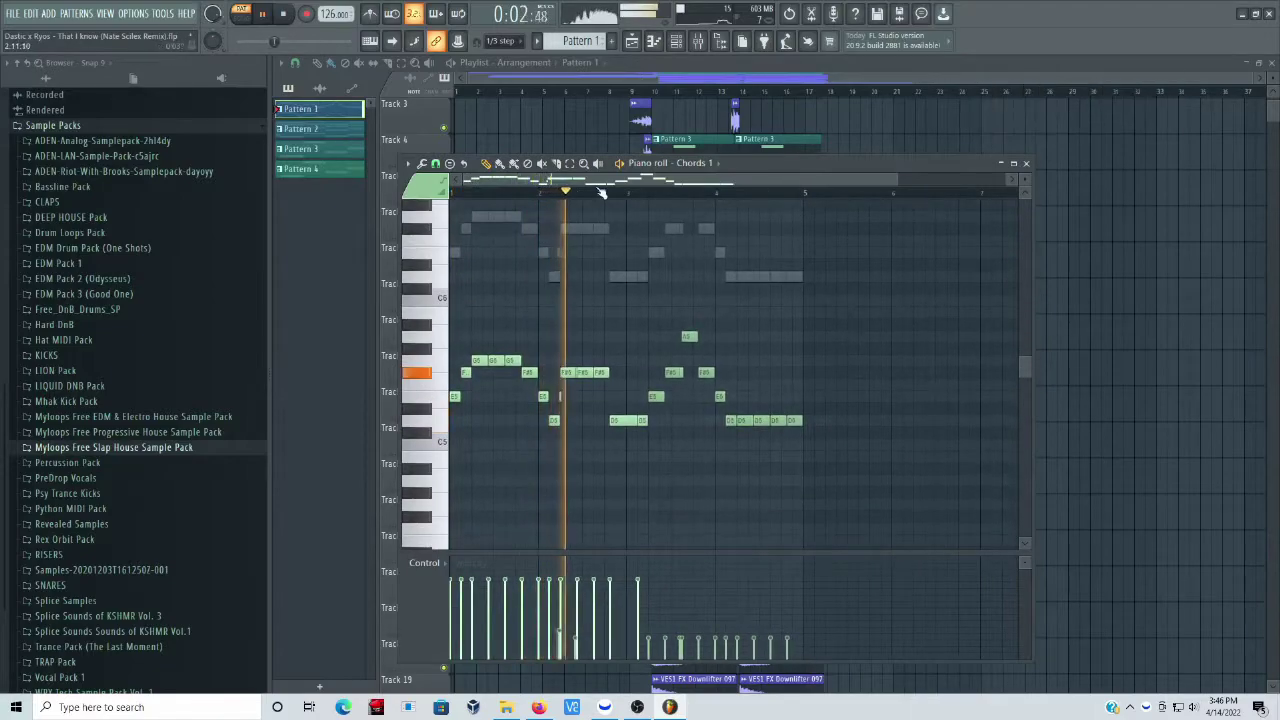
{"action": "scroll", "coordinate": [602, 194], "scroll_direction": "up", "scroll_amount": 3}
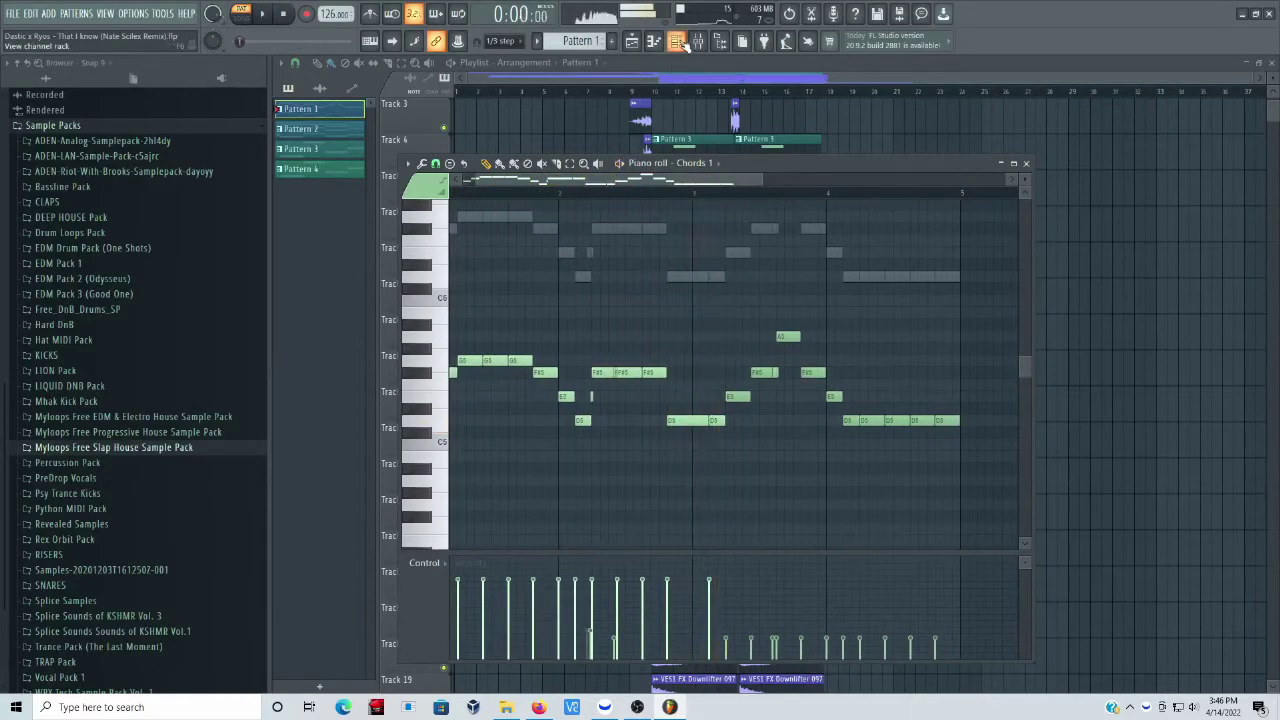
{"action": "key", "text": "space"}
Audition the lead channels of Pattern 1 in the channel rack, from Chords 1 to Legal Chords #5, and view the Legal Chords #6 instrument.
{"action": "key", "text": "F6"}
{"action": "left_click", "coordinate": [448, 186]}
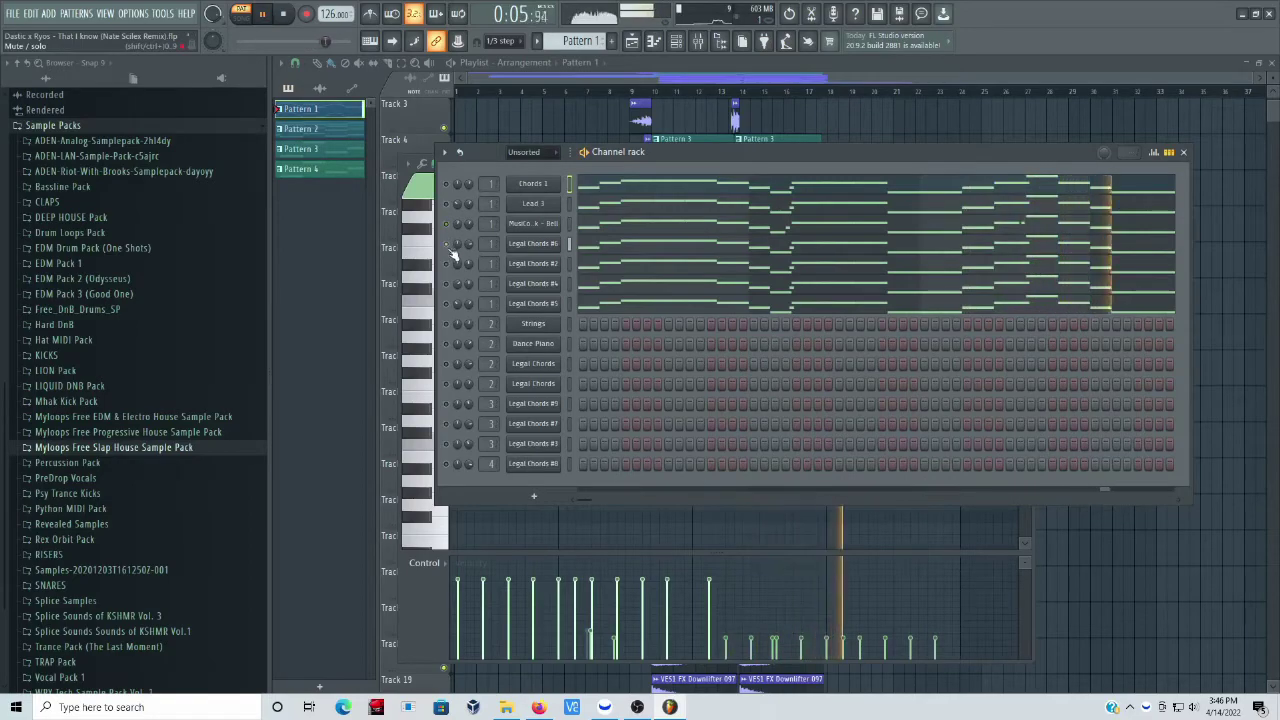
{"action": "left_click", "coordinate": [533, 243]}
{"action": "left_click", "coordinate": [533, 243]}
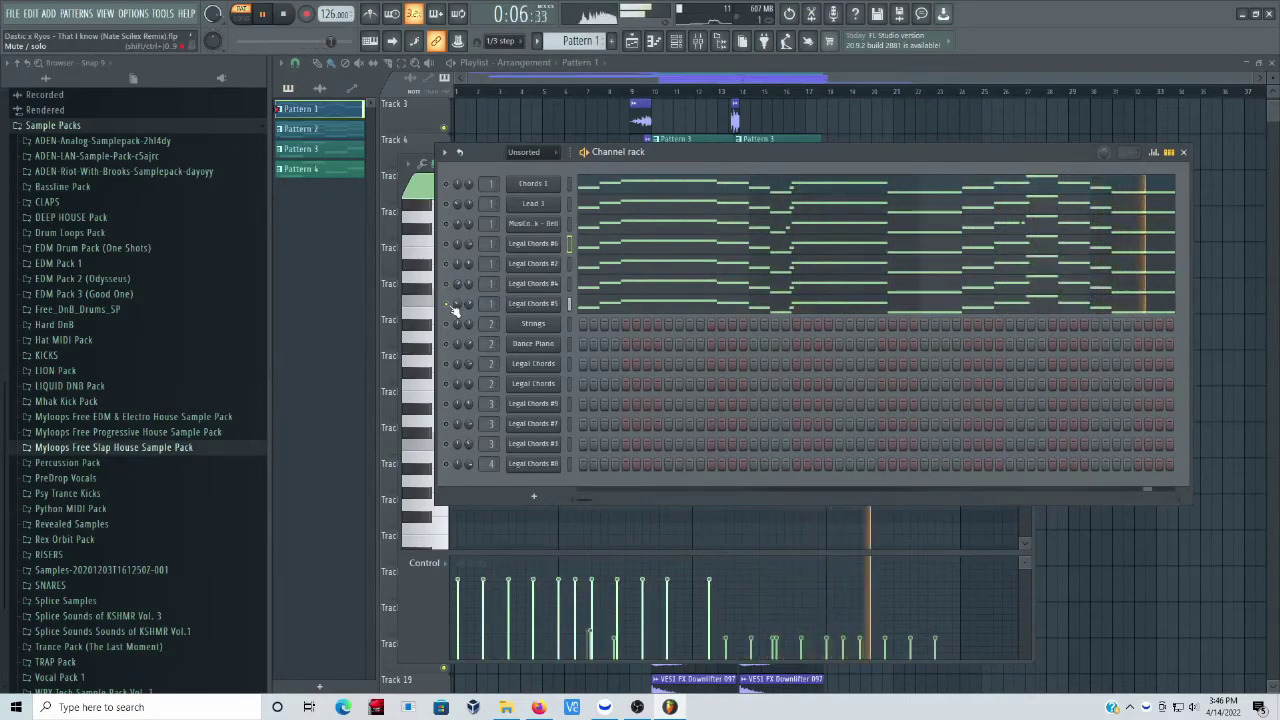
{"action": "right_click", "coordinate": [449, 304]}
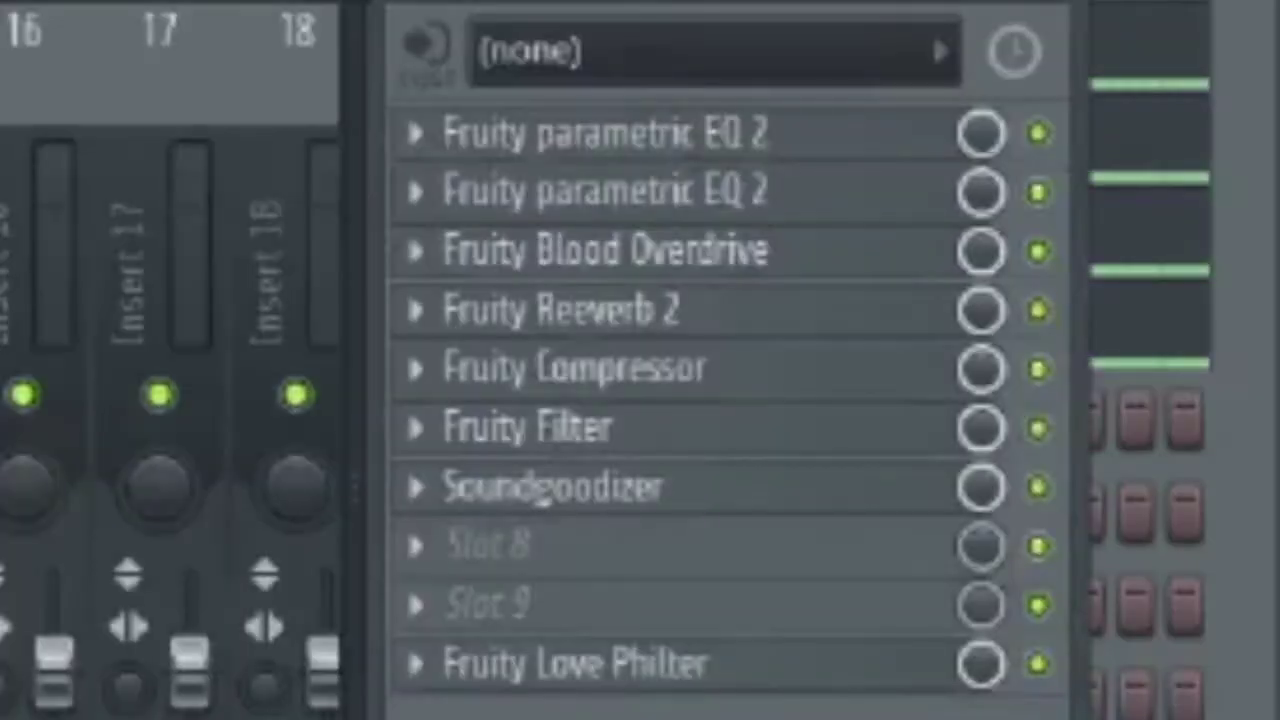
Inspect the curves of both Fruity Parametric EQ 2 effects on mixer Insert 1.
{"action": "left_click", "coordinate": [766, 130]}
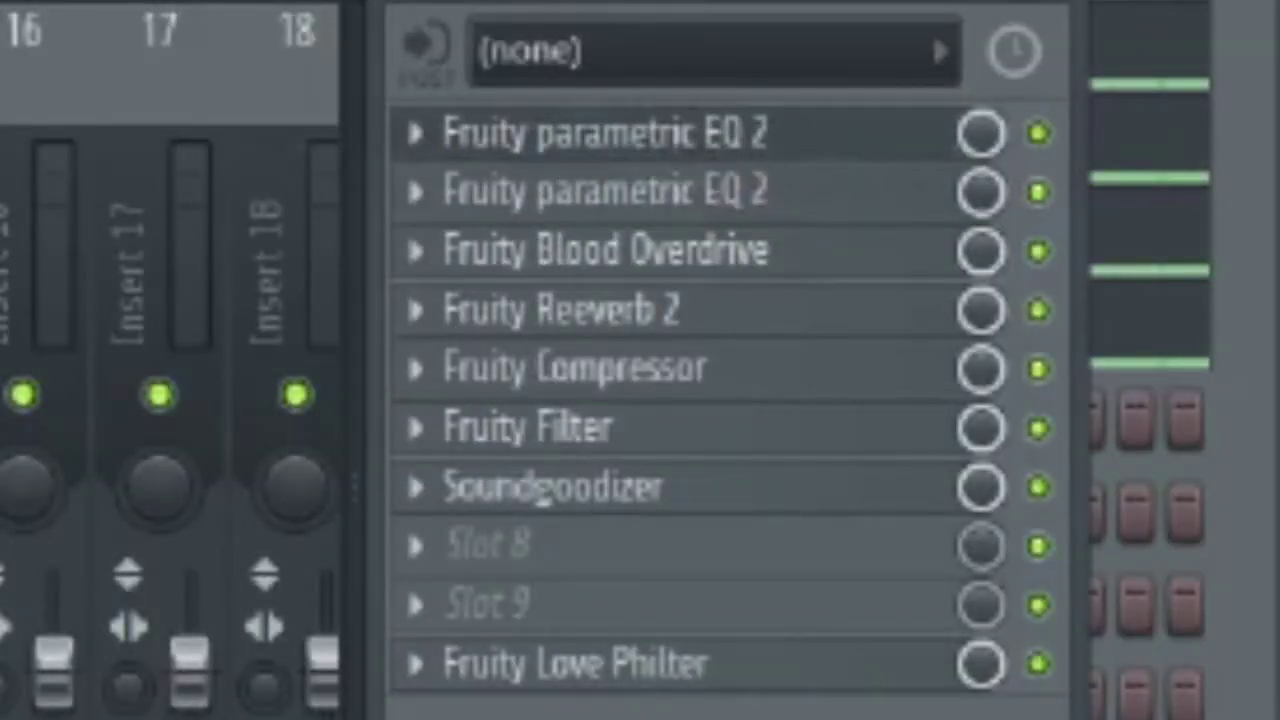
{"action": "key", "text": "F9"}
{"action": "key", "text": "F9"}
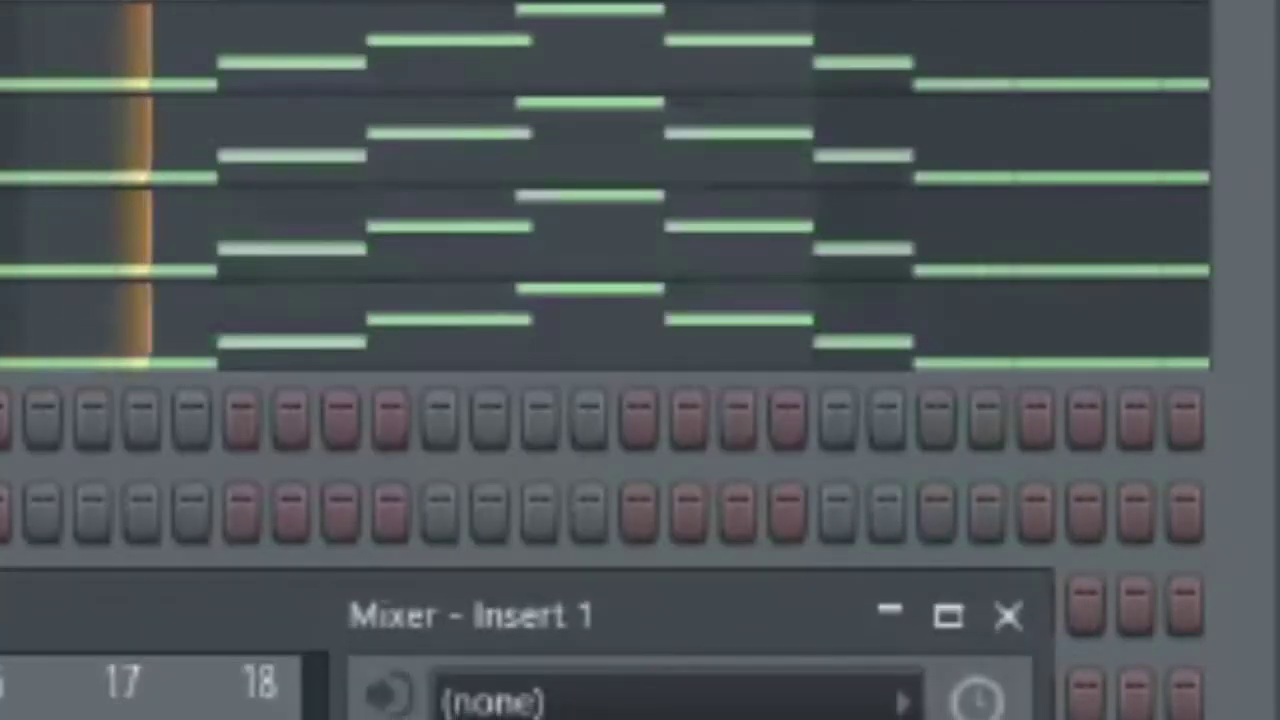
{"action": "left_click", "coordinate": [806, 128]}
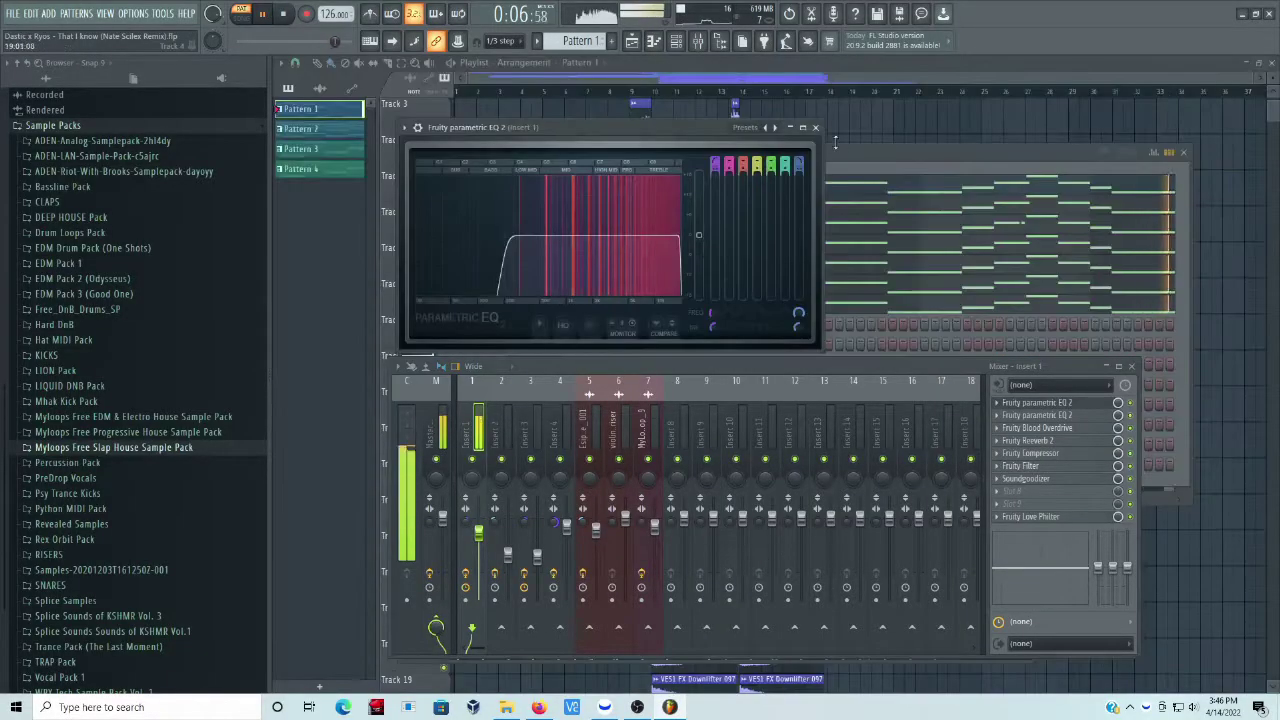
{"action": "left_click", "coordinate": [903, 230]}
{"action": "left_click", "coordinate": [1086, 417]}
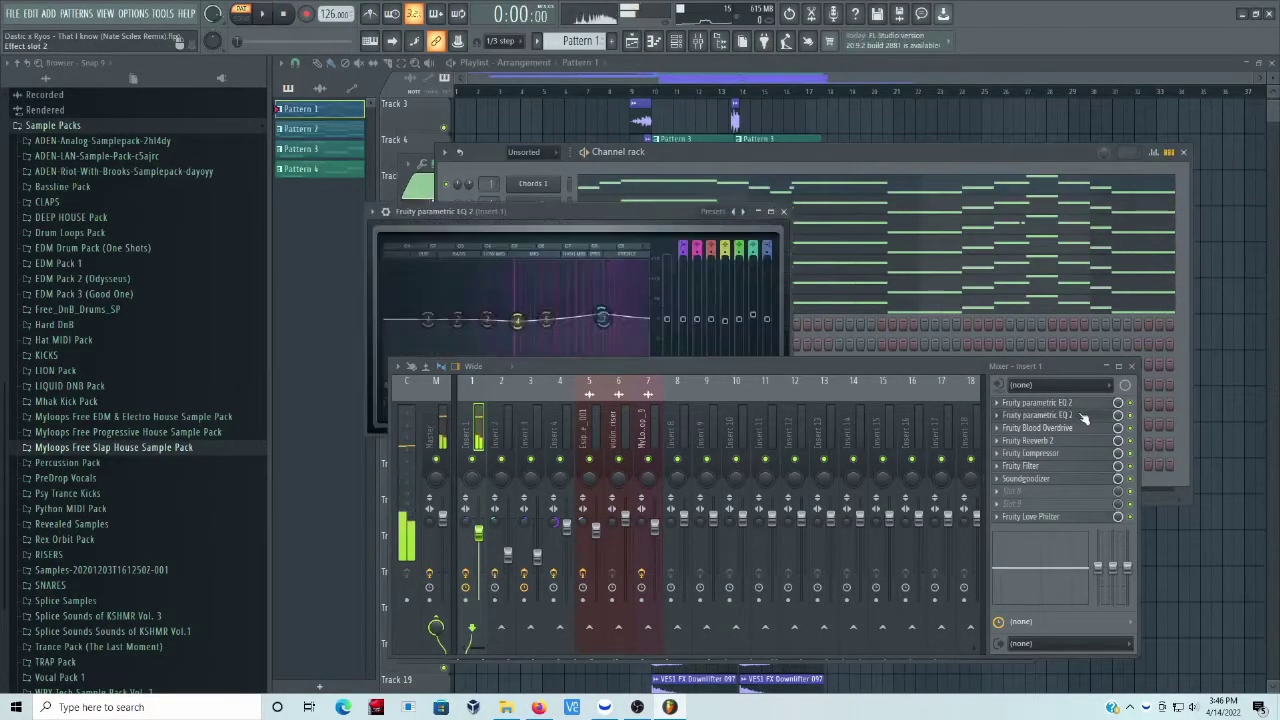
{"action": "left_click_drag", "start_coordinate": [607, 212], "coordinate": [737, 104]}
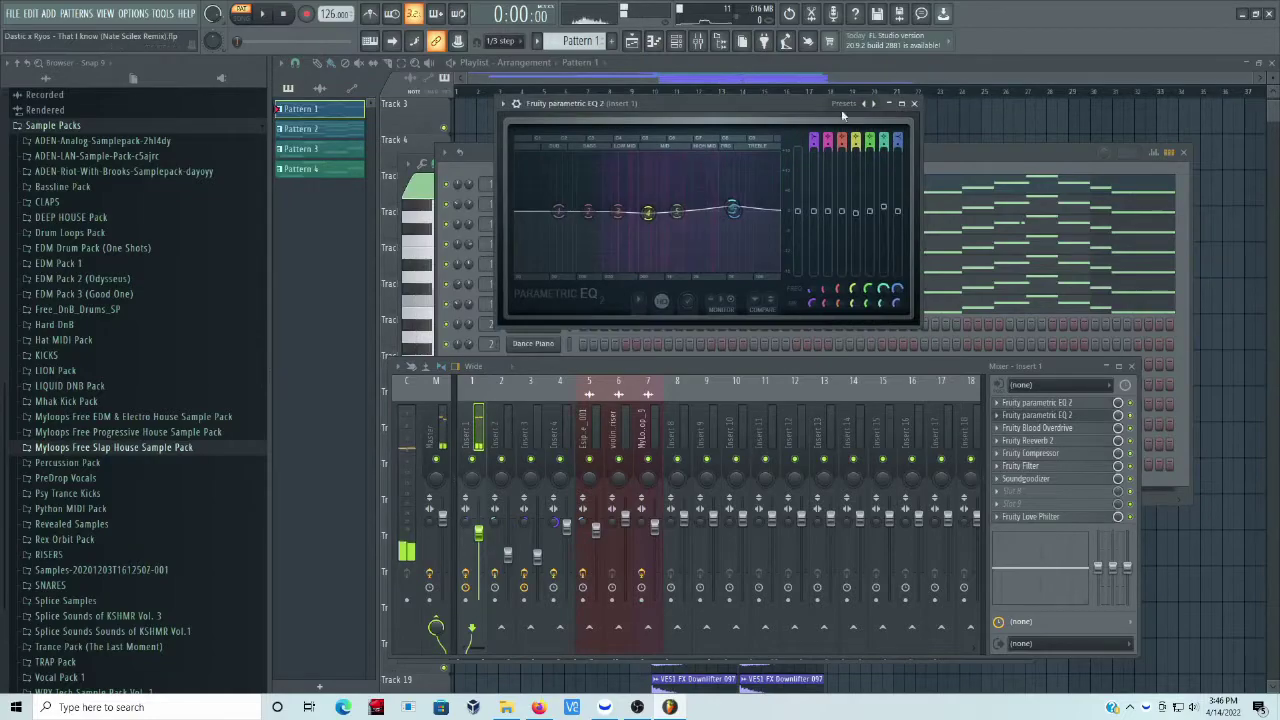
{"action": "key", "text": "space"}
{"action": "left_click", "coordinate": [914, 104]}
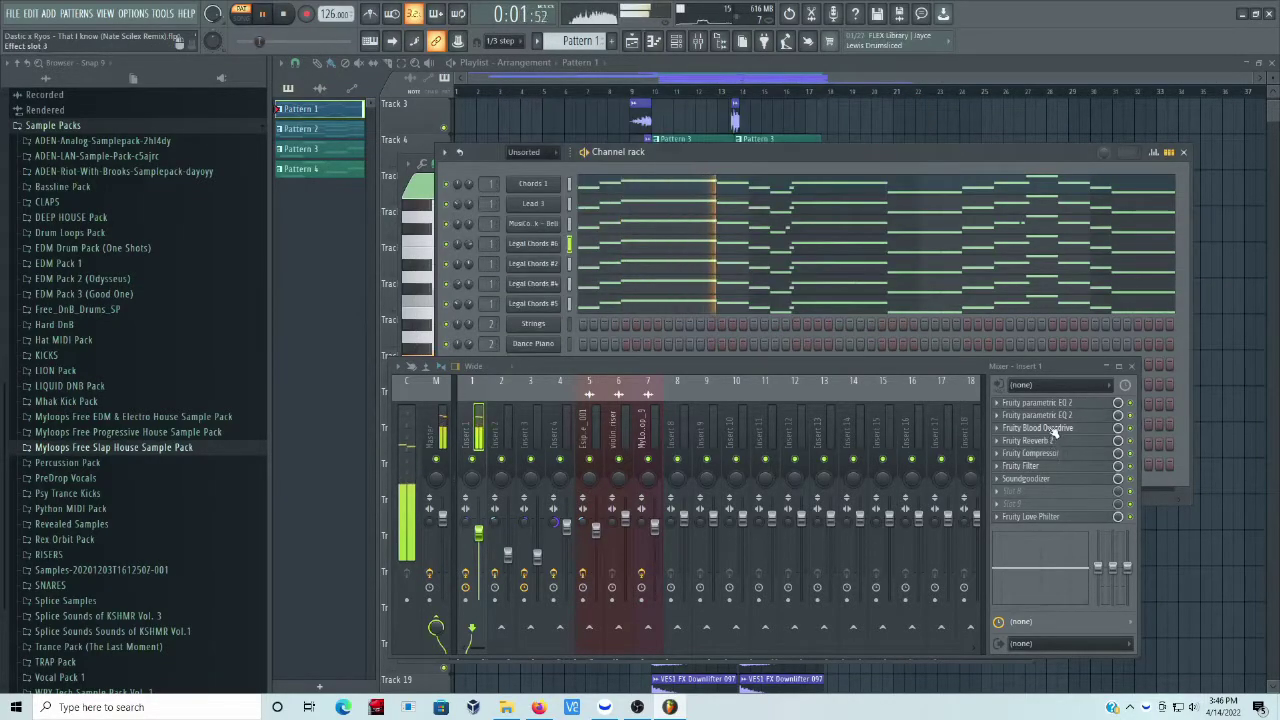
Inspect the Fruity Blood Overdrive settings on mixer Insert 1 and close the effect and mixer windows.
{"action": "left_click", "coordinate": [1053, 428]}
{"action": "left_click_drag", "start_coordinate": [577, 233], "coordinate": [664, 169]}
{"action": "left_click_drag", "start_coordinate": [722, 366], "coordinate": [722, 390]}
{"action": "key", "text": "F9"}
{"action": "key", "text": "Escape"}
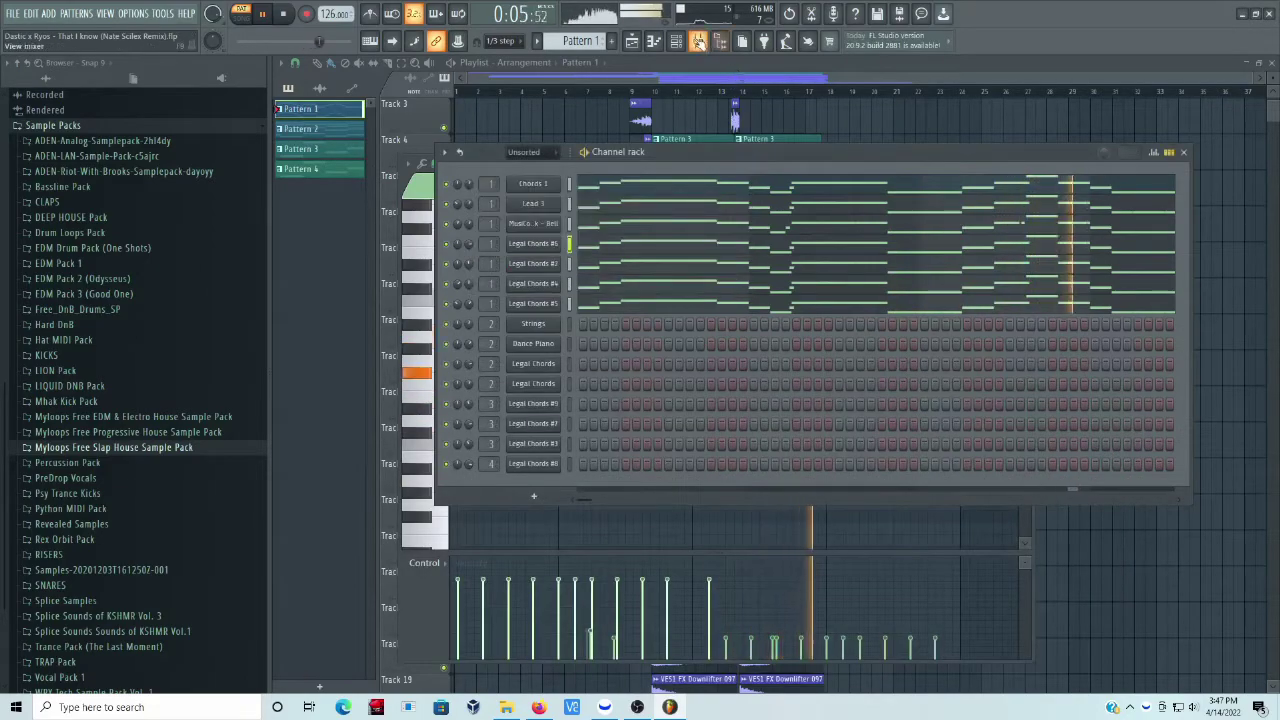
Inspect the Fruity Reeverb 2, Fruity Compressor, Fruity Filter and Soundgoodizer settings on mixer Insert 1.
{"action": "key", "text": "F9"}
{"action": "left_click", "coordinate": [1046, 466]}
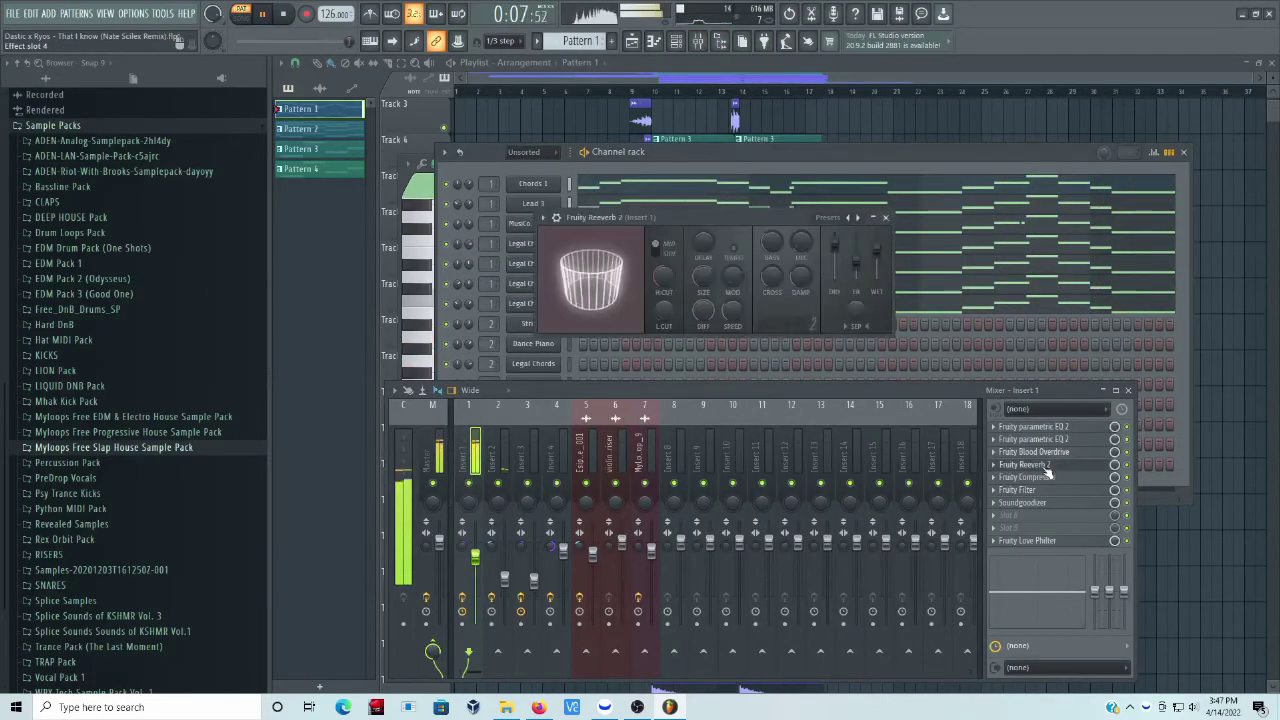
{"action": "key", "text": "Escape"}
{"action": "left_click", "coordinate": [1046, 478]}
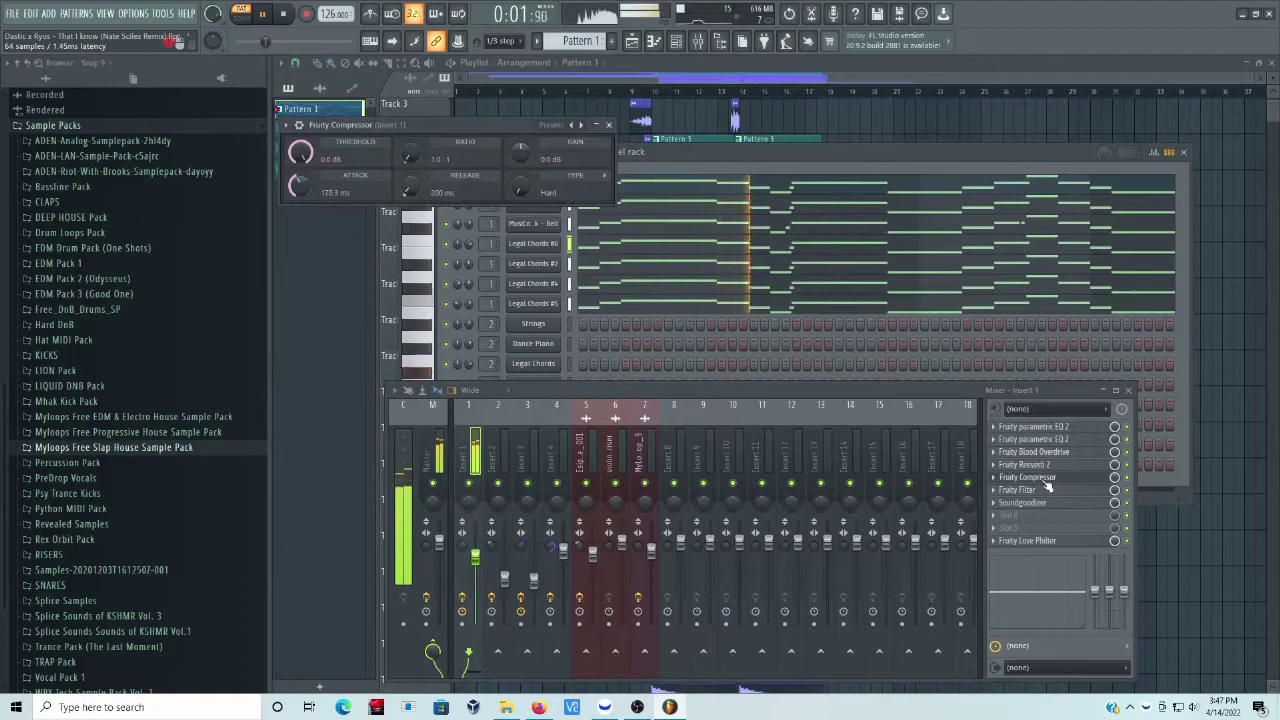
{"action": "key", "text": "Escape"}
{"action": "left_click", "coordinate": [1046, 490]}
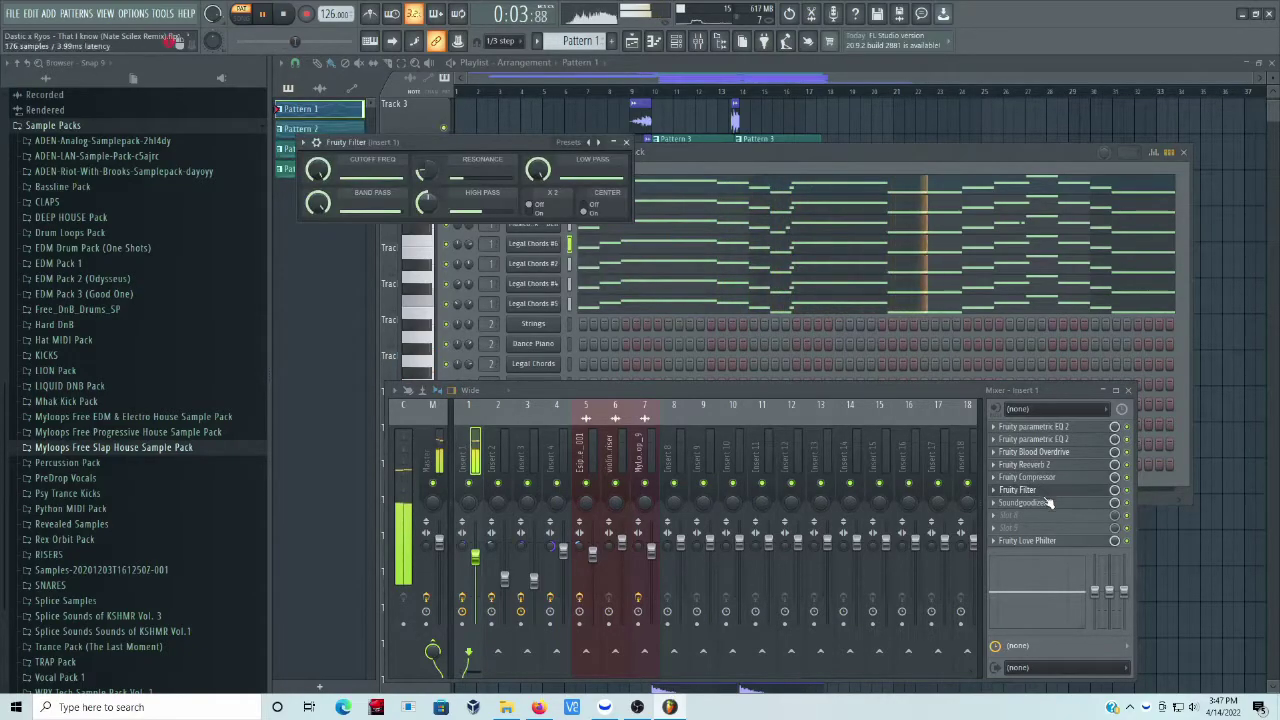
{"action": "key", "text": "Escape"}
{"action": "left_click", "coordinate": [1048, 502]}
{"action": "key", "text": "Escape"}
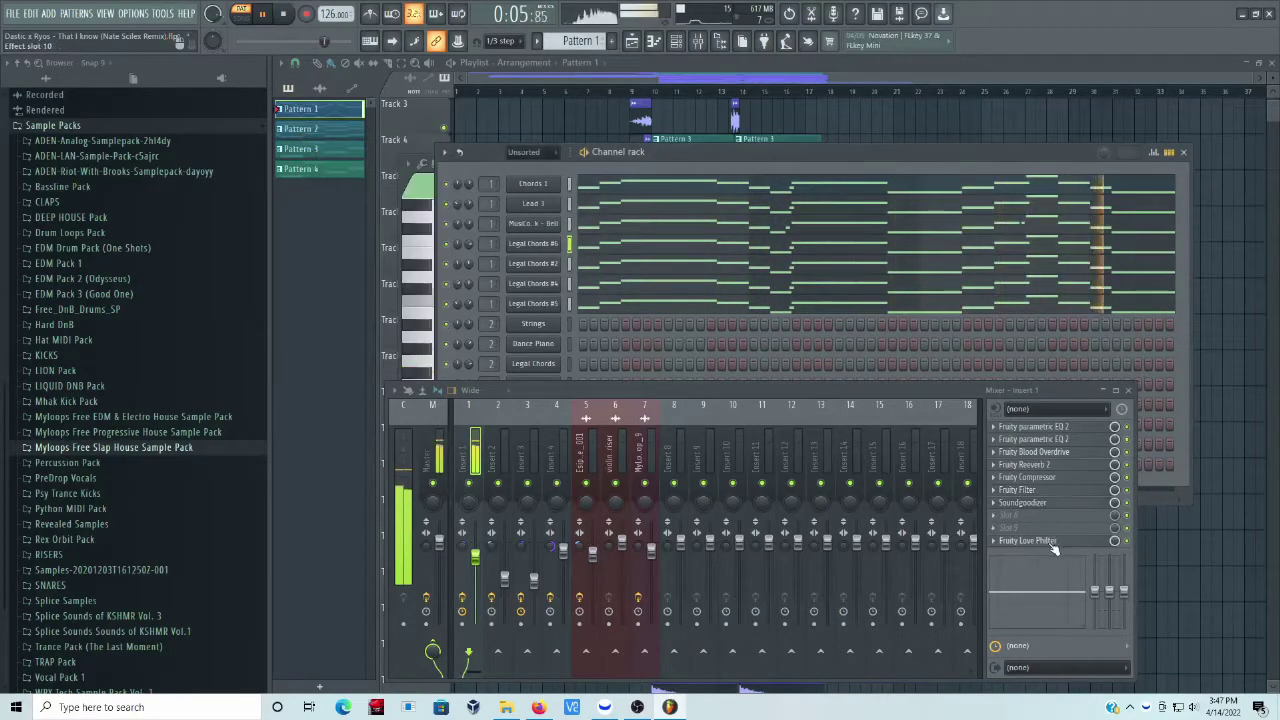
Inspect the Fruity Love Philter settings on mixer Insert 1 and close the mixer.
{"action": "left_click", "coordinate": [1052, 540]}
{"action": "left_click_drag", "start_coordinate": [660, 203], "coordinate": [699, 156]}
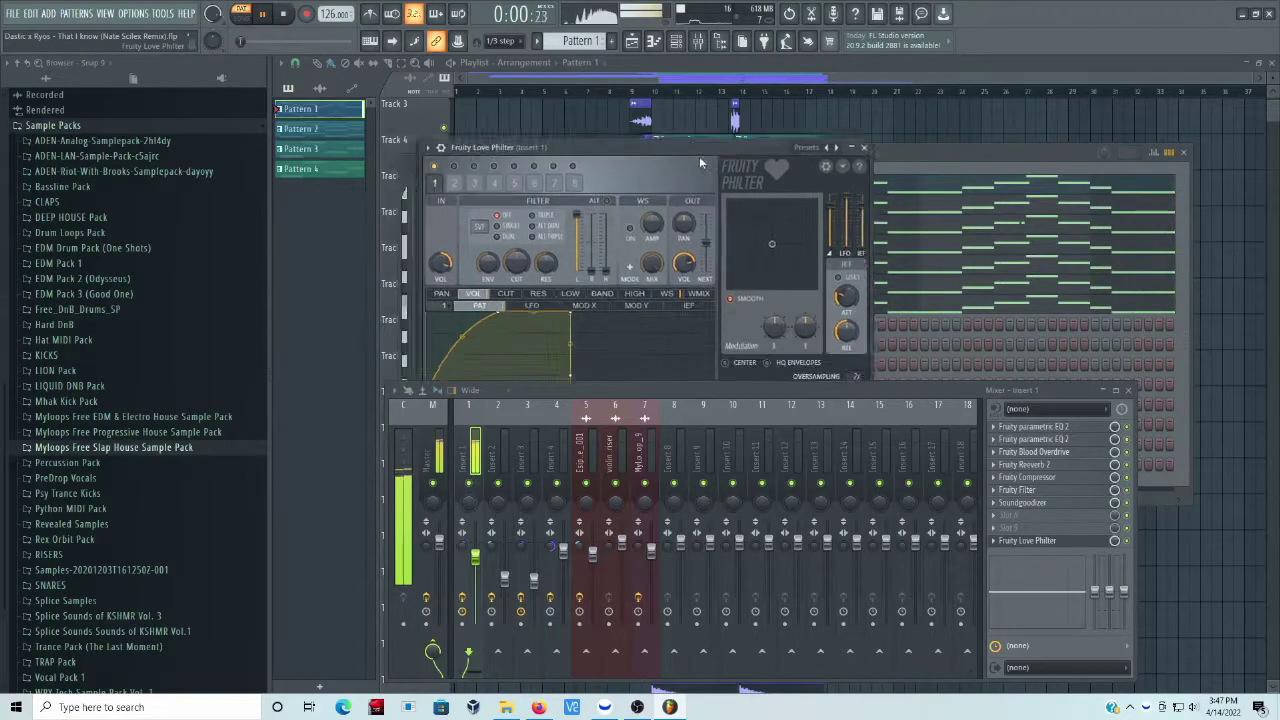
{"action": "key", "text": "Escape"}
{"action": "left_click", "coordinate": [1130, 391]}
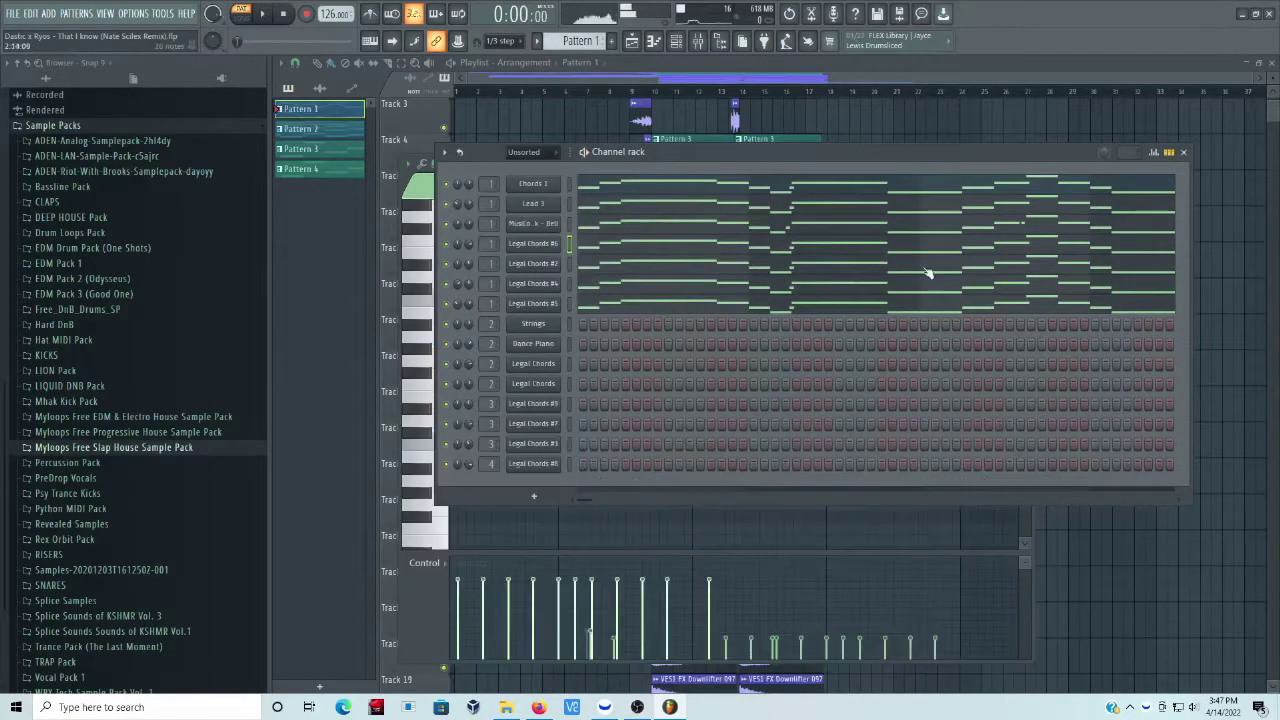
Play Pattern 2 and examine its chord notes in the Strings piano roll.
{"action": "key", "text": "Escape"}
{"action": "scroll", "coordinate": [638, 95], "scroll_direction": "up", "scroll_amount": 3}
{"action": "key", "text": "Escape"}
{"action": "left_click", "coordinate": [320, 129]}
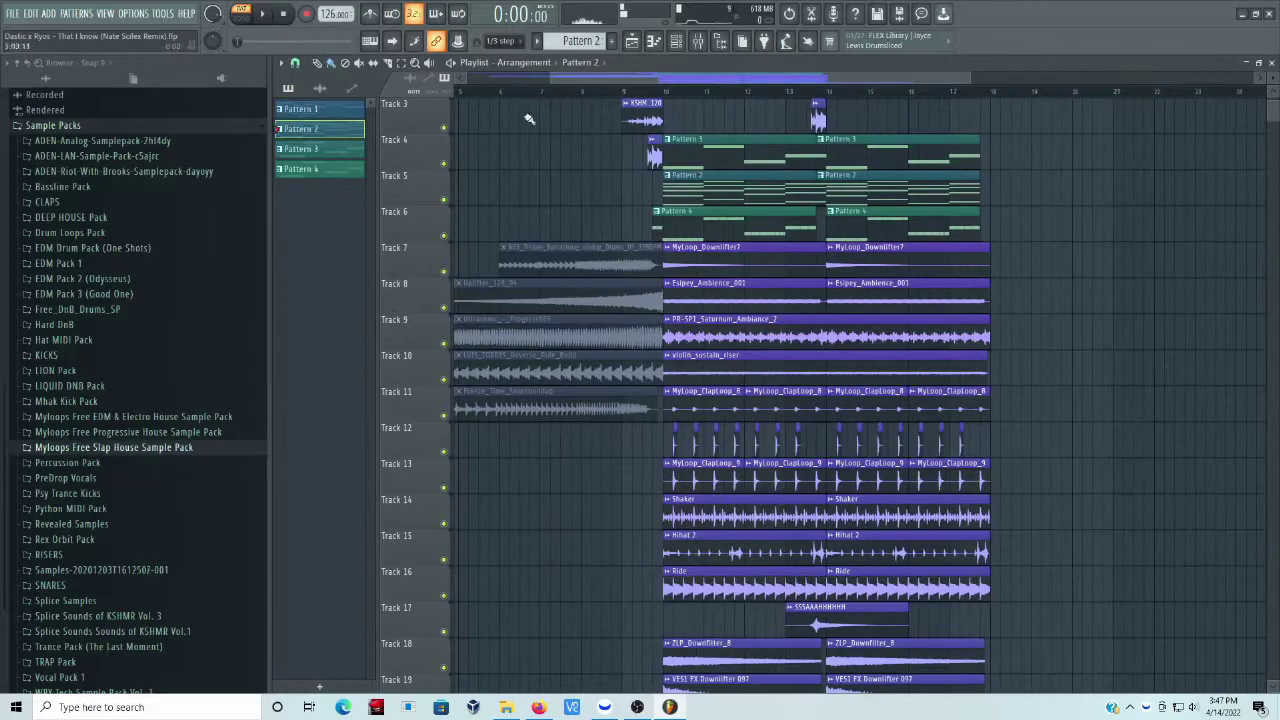
{"action": "double_click", "coordinate": [320, 133]}
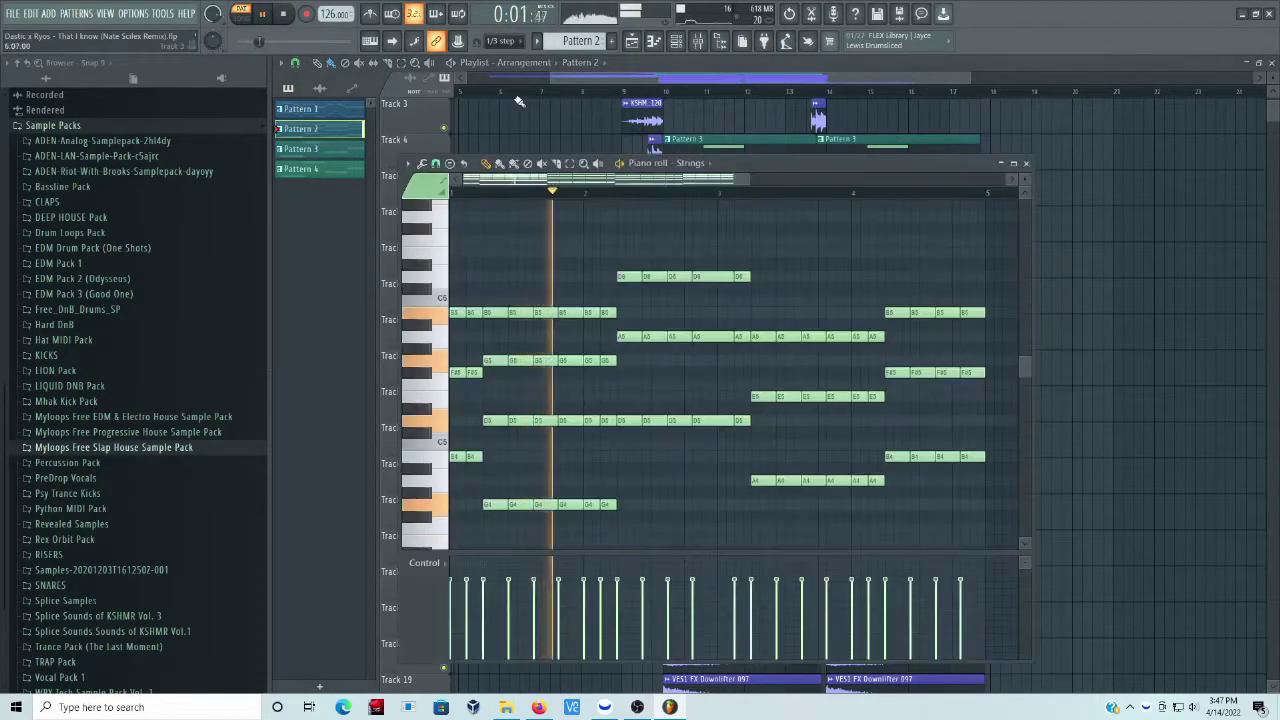
{"action": "scroll", "coordinate": [517, 104], "scroll_direction": "down", "scroll_amount": 1}
{"action": "scroll", "coordinate": [608, 190], "scroll_direction": "down", "scroll_amount": 3}
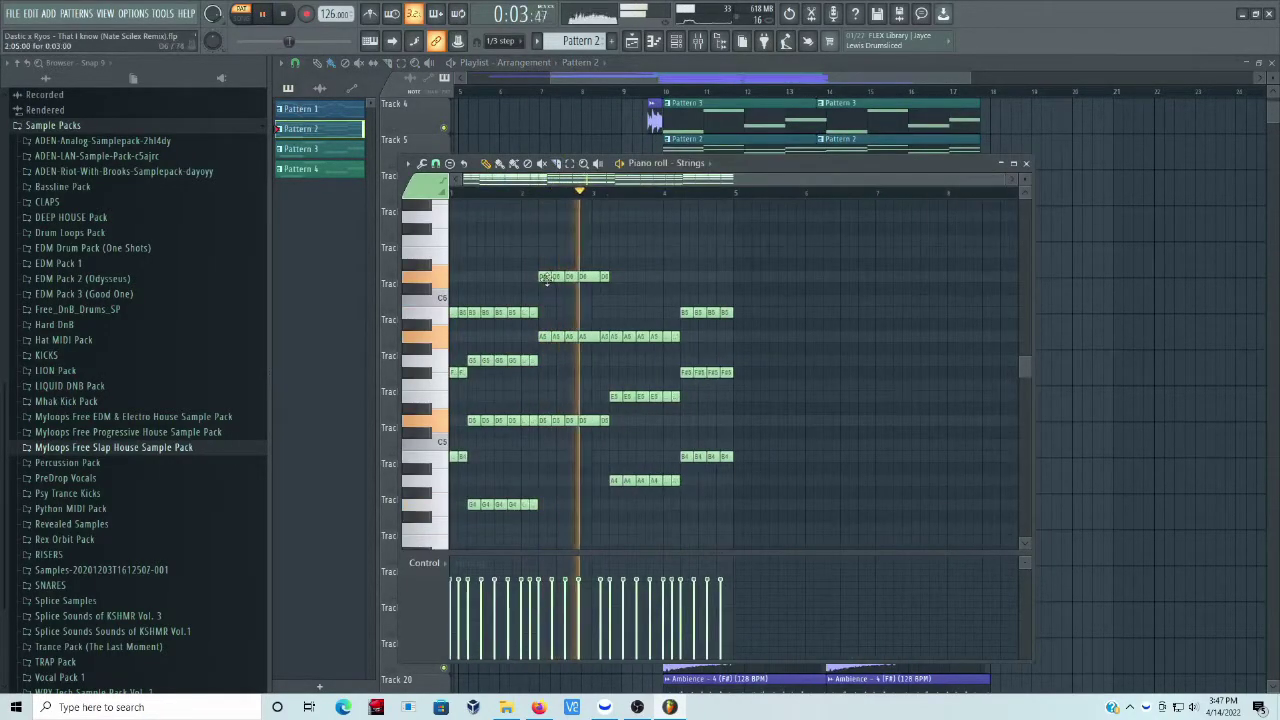
{"action": "scroll", "coordinate": [540, 277], "scroll_direction": "down", "scroll_amount": 2}
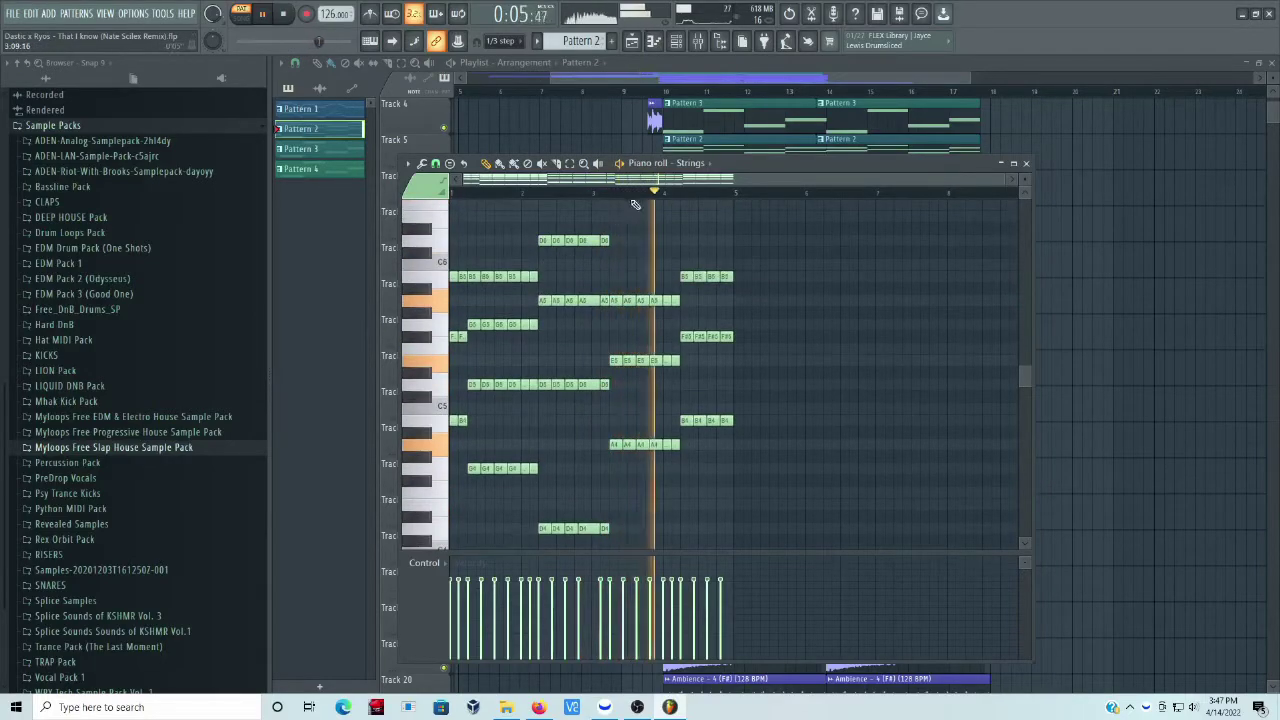
{"action": "scroll", "coordinate": [623, 184], "scroll_direction": "up", "scroll_amount": 1}
Solo the Strings channel of Pattern 2 and view the Strings and Dance Piano instrument plugins.
{"action": "left_click", "coordinate": [676, 40]}
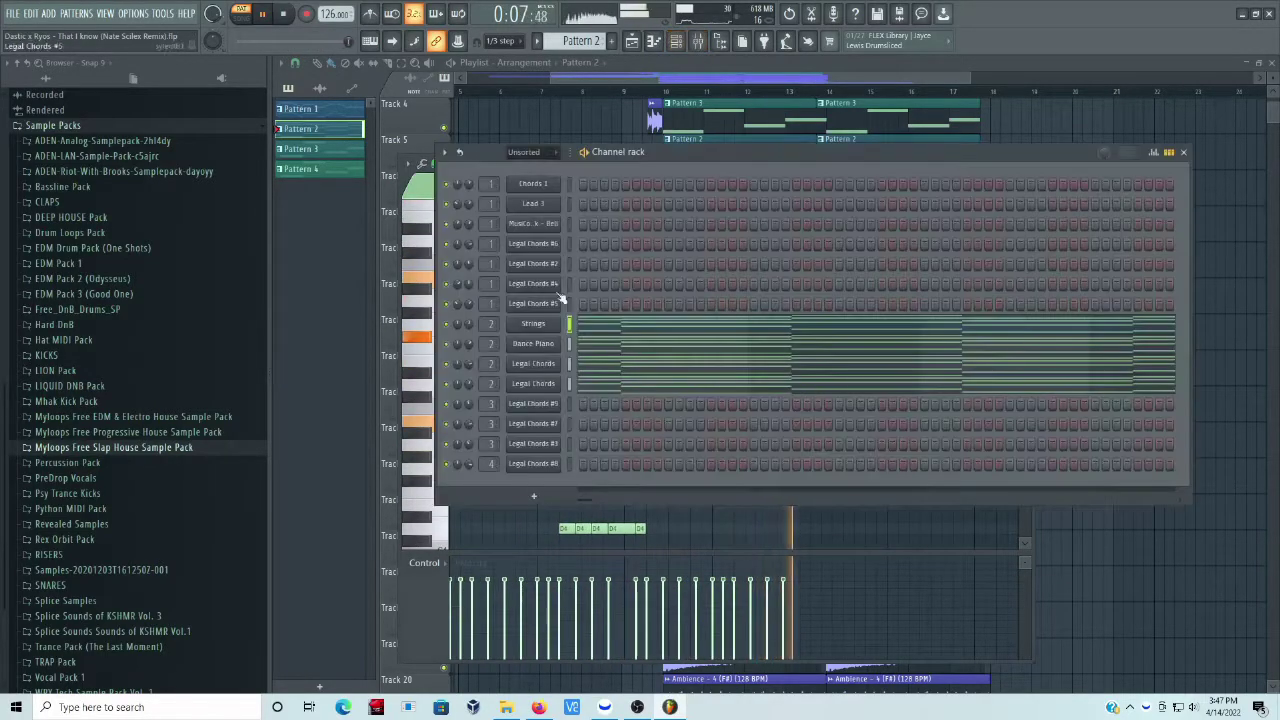
{"action": "right_click", "coordinate": [448, 325]}
{"action": "left_click", "coordinate": [461, 332]}
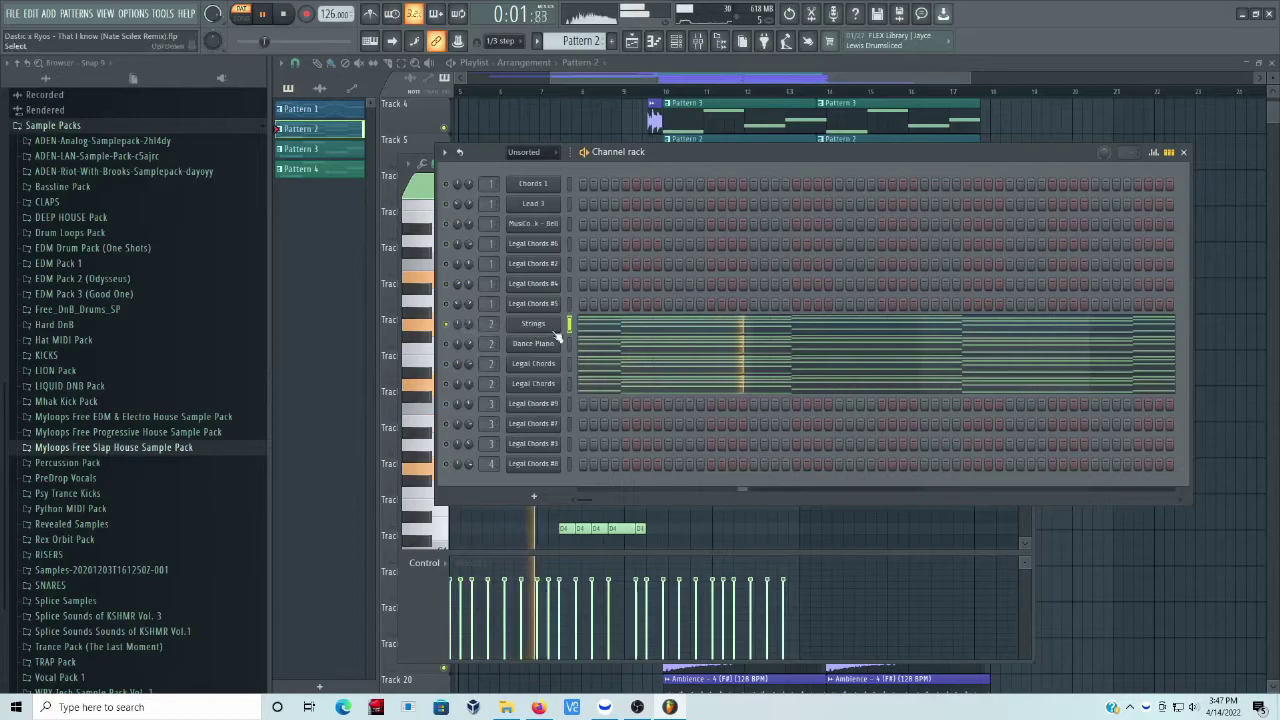
{"action": "left_click", "coordinate": [533, 324]}
{"action": "left_click_drag", "start_coordinate": [845, 126], "coordinate": [902, 156]}
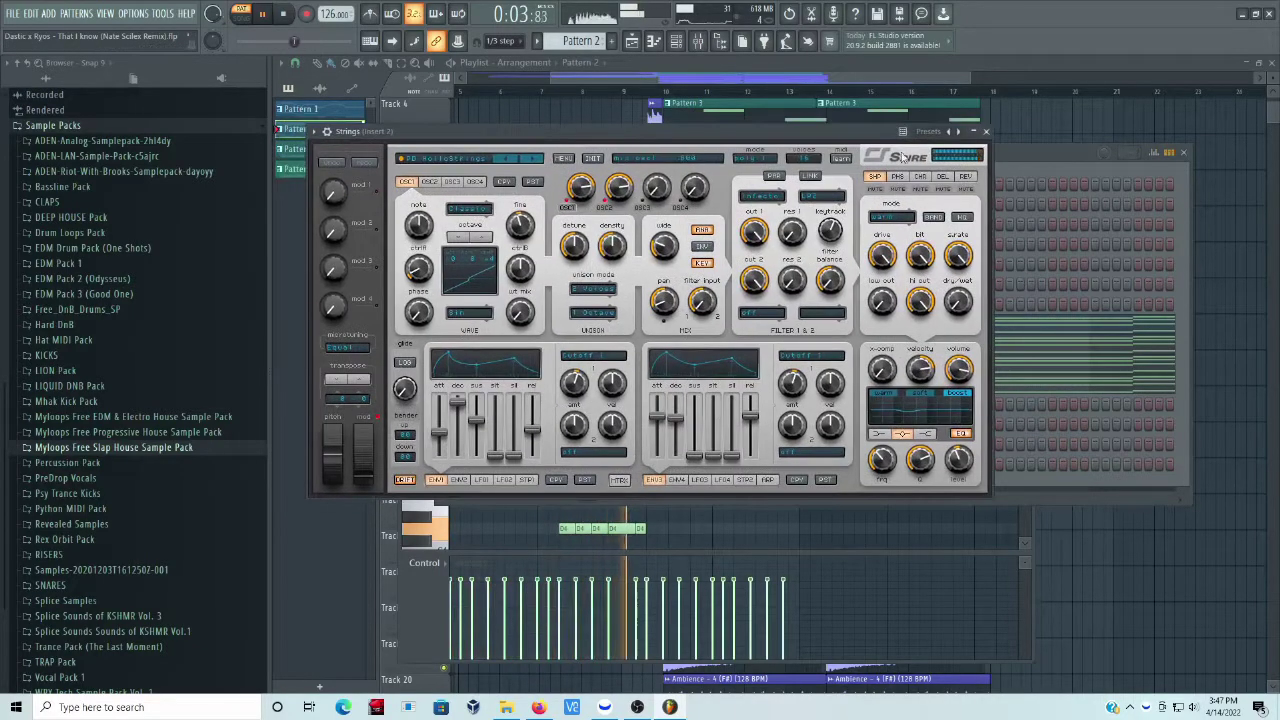
{"action": "left_click", "coordinate": [987, 133]}
{"action": "left_click", "coordinate": [538, 344]}
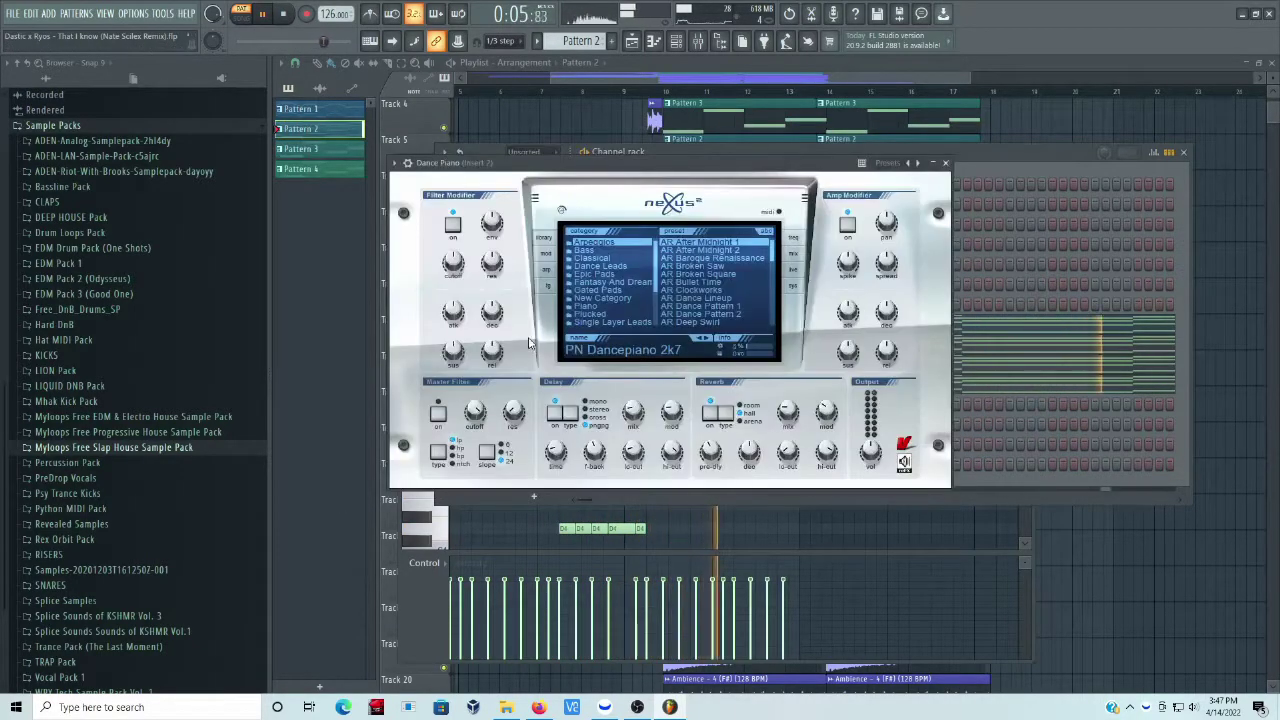
Close the Dance Piano plugin and view the instrument plugins of Pattern 2's two Legal Chords channels.
{"action": "left_click", "coordinate": [946, 163]}
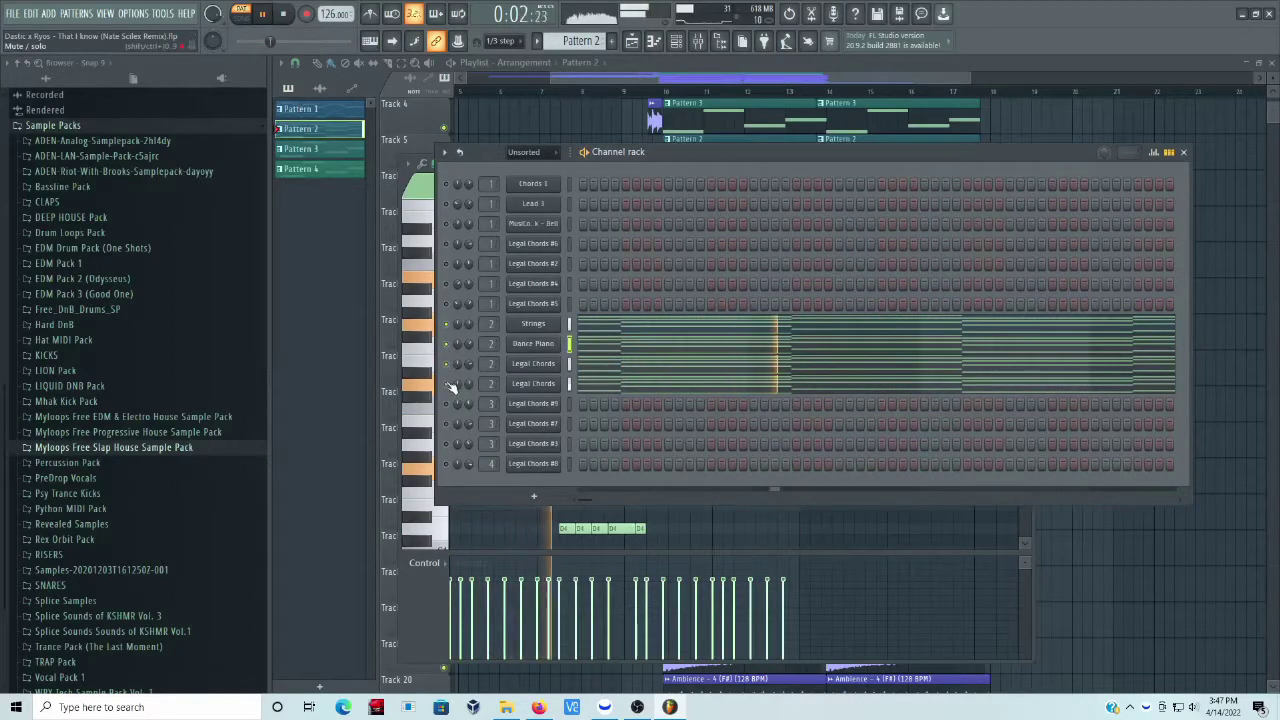
{"action": "left_click", "coordinate": [543, 366]}
{"action": "key", "text": "Escape"}
{"action": "left_click", "coordinate": [534, 386]}
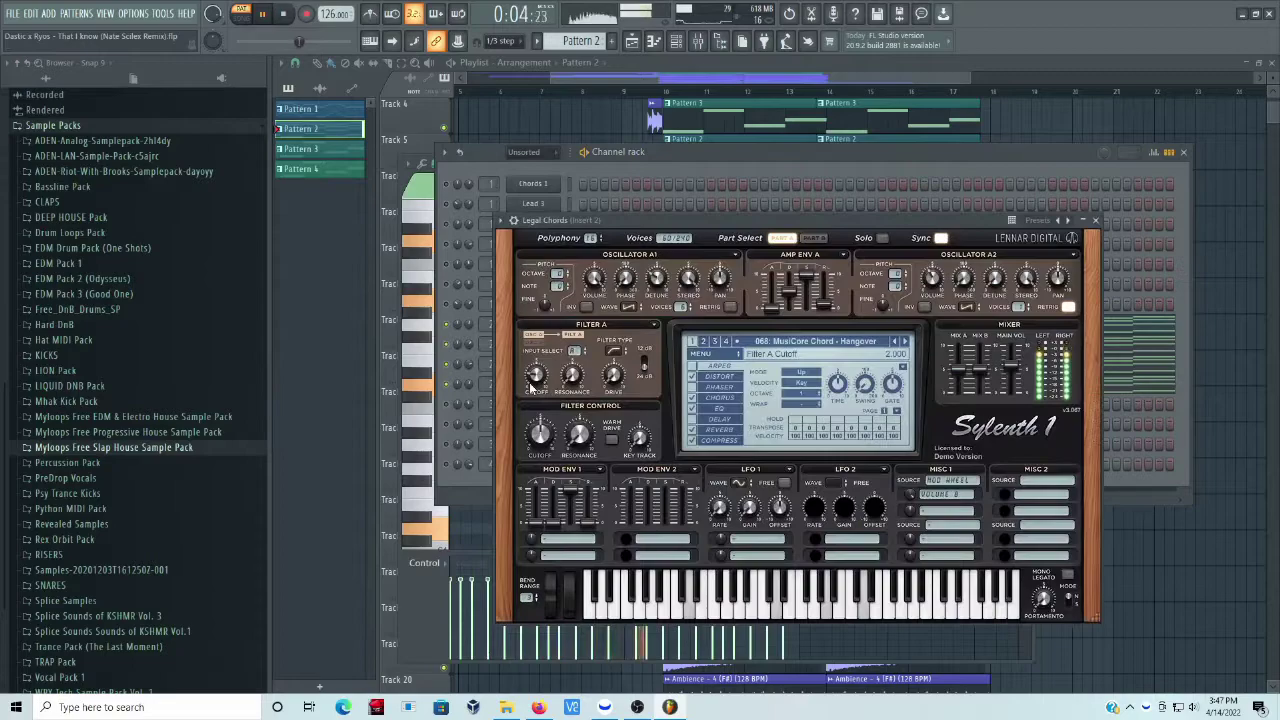
{"action": "key", "text": "Escape"}
Inspect the curves of both Fruity parametric EQ 2 effects on mixer Insert 2.
{"action": "double_click", "coordinate": [488, 324]}
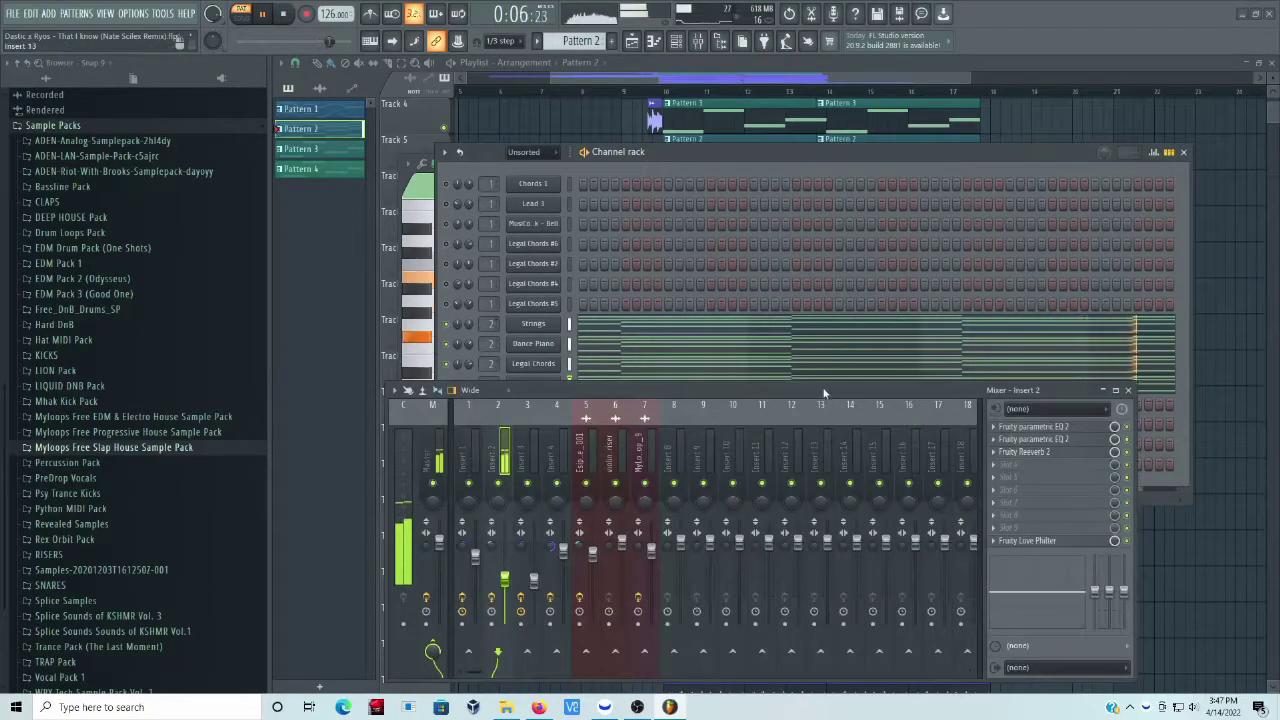
{"action": "left_click_drag", "start_coordinate": [824, 393], "coordinate": [822, 312]}
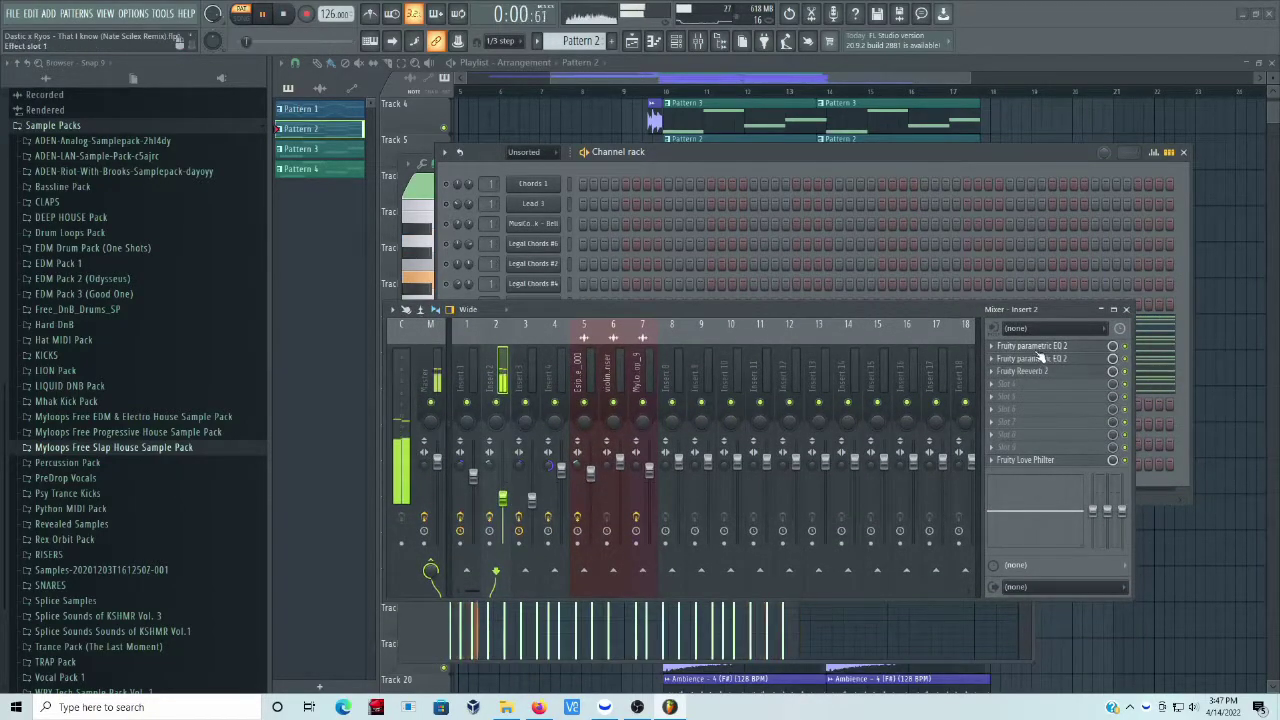
{"action": "left_click", "coordinate": [997, 346]}
{"action": "left_click_drag", "start_coordinate": [785, 313], "coordinate": [783, 393]}
{"action": "key", "text": "Escape"}
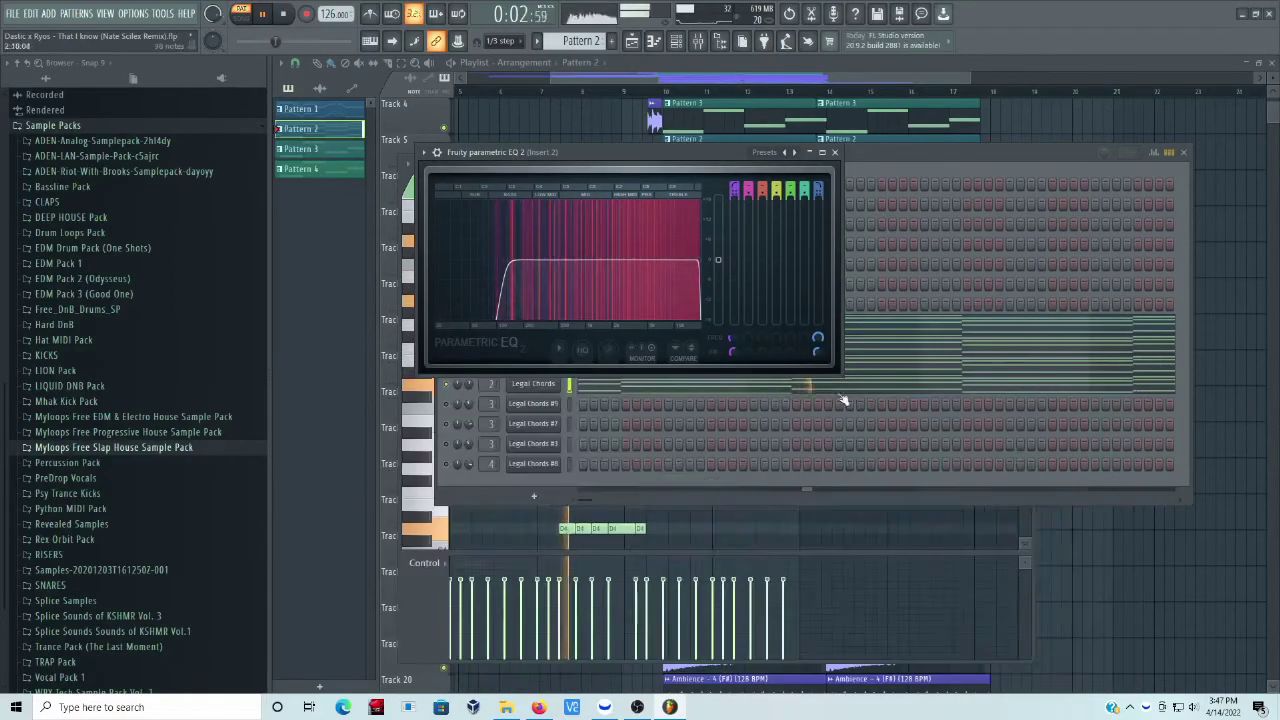
{"action": "key", "text": "Escape"}
{"action": "left_click", "coordinate": [714, 40]}
{"action": "left_click", "coordinate": [1040, 445]}
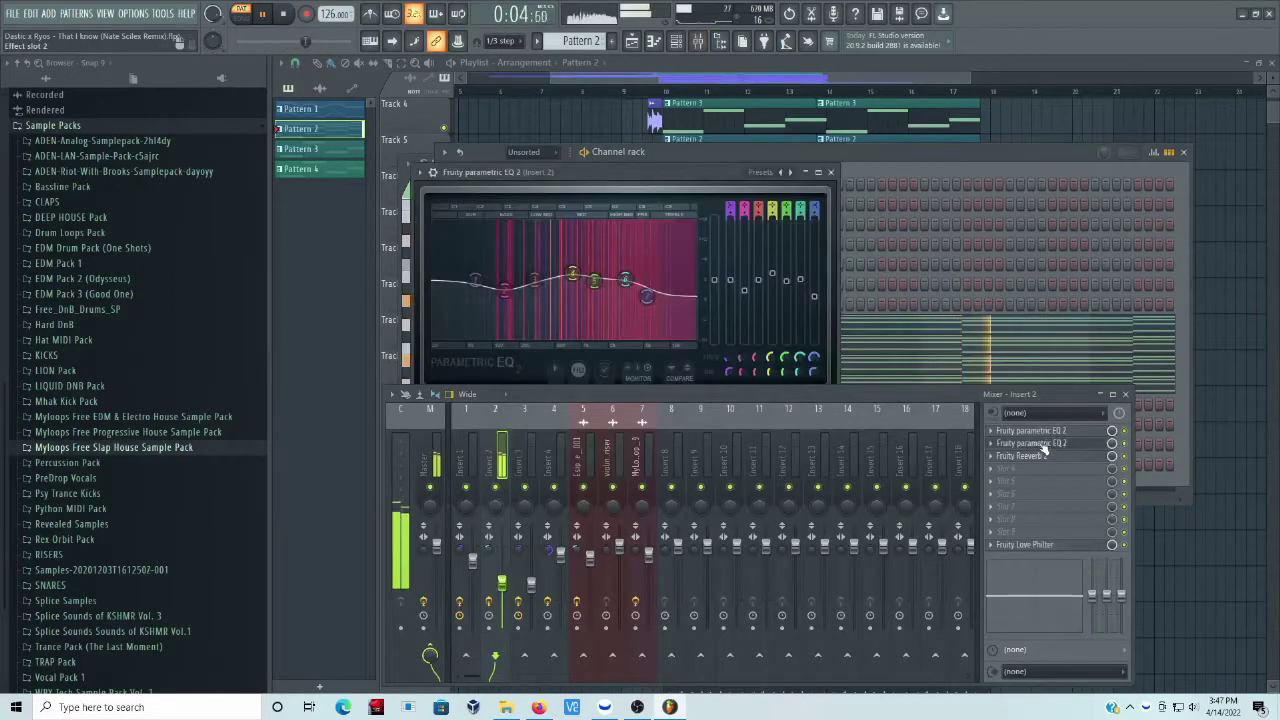
{"action": "left_click", "coordinate": [831, 173]}
Inspect the Fruity Reeverb 2 and Fruity Love Philter settings on Insert 2 and close the mixer.
{"action": "left_click", "coordinate": [1021, 455]}
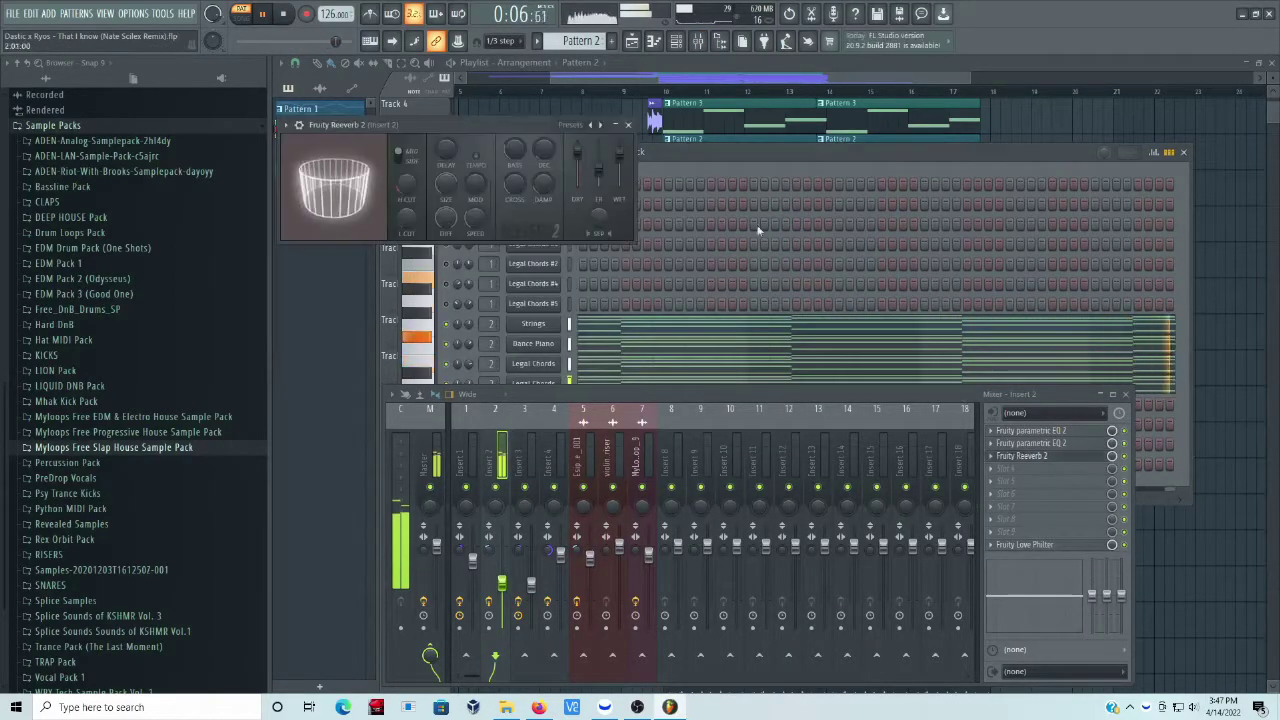
{"action": "left_click", "coordinate": [628, 126]}
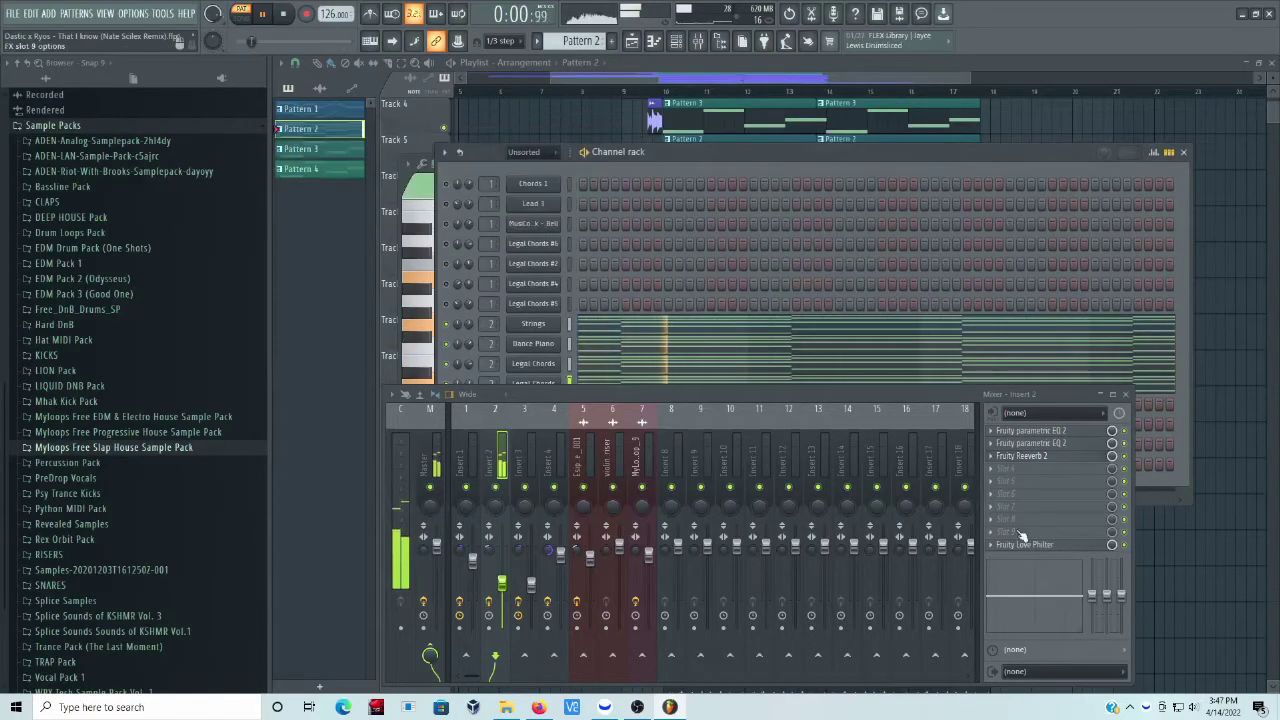
{"action": "left_click", "coordinate": [1025, 544]}
{"action": "left_click_drag", "start_coordinate": [606, 250], "coordinate": [636, 128]}
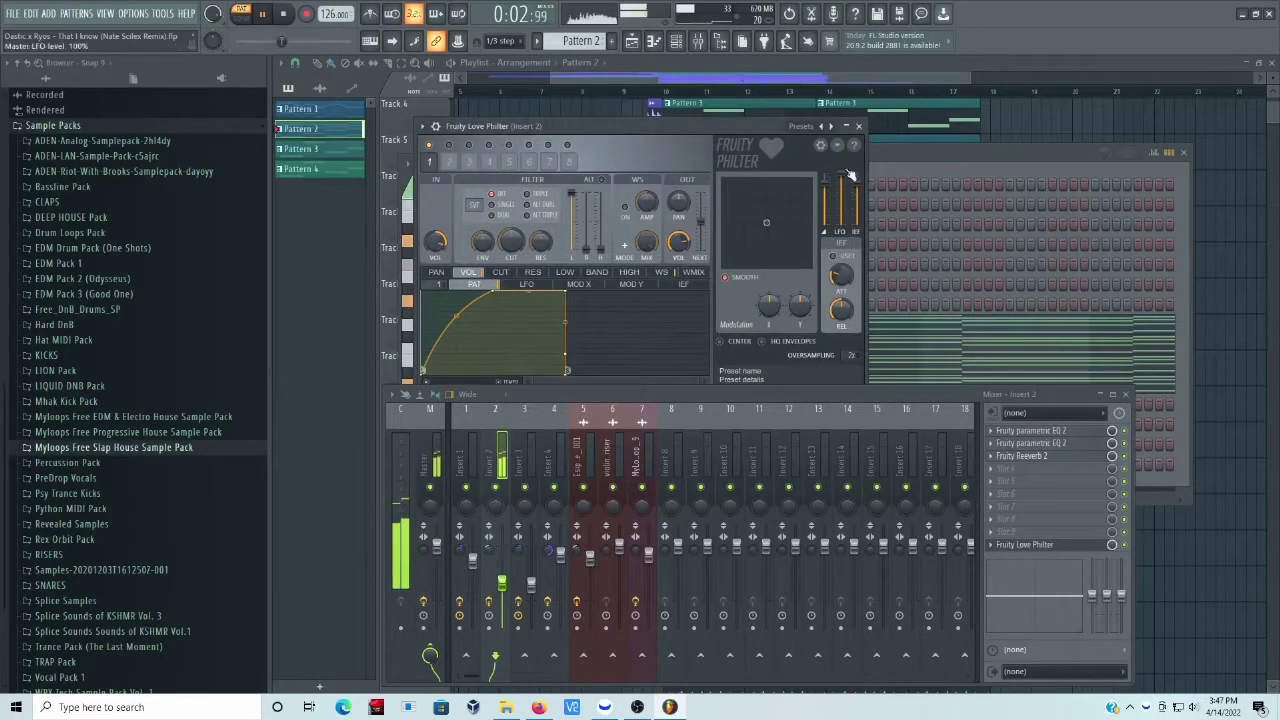
{"action": "left_click", "coordinate": [860, 126]}
{"action": "key", "text": "F9"}
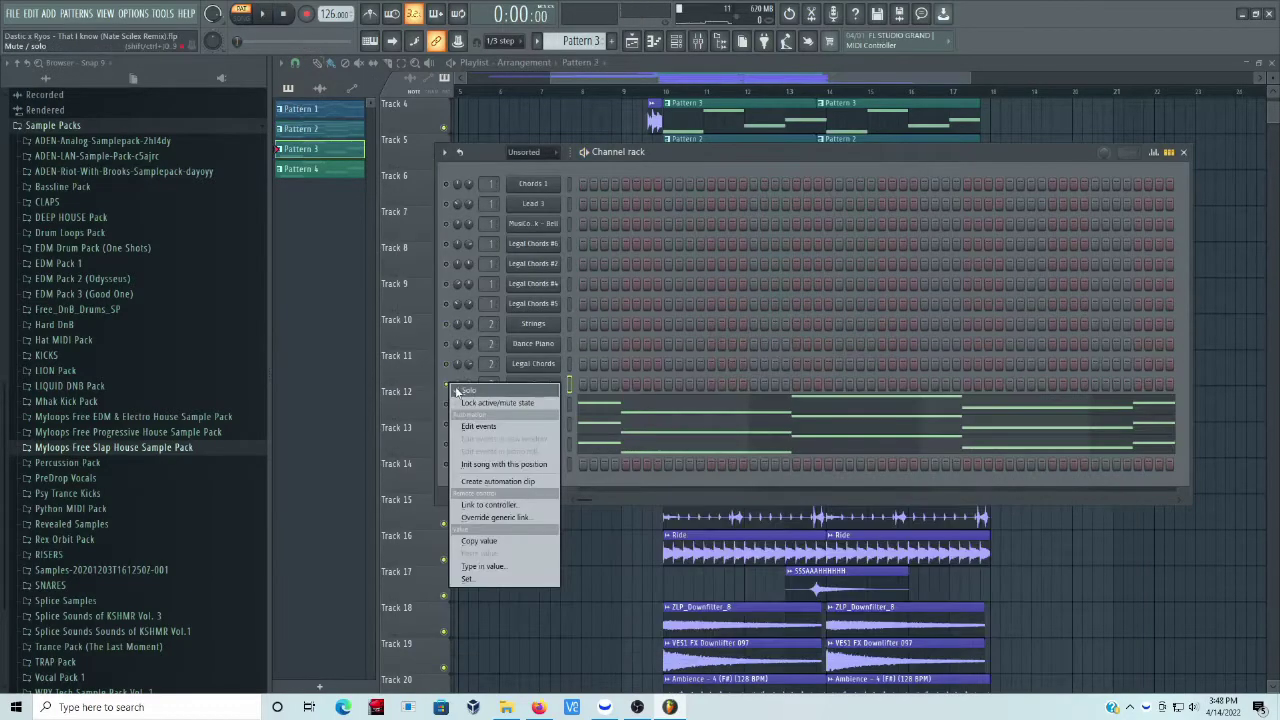
Turn off the channel solo and play Pattern 3 while viewing its three Legal Chords instruments.
{"action": "left_click", "coordinate": [464, 391]}
{"action": "key", "text": "space"}
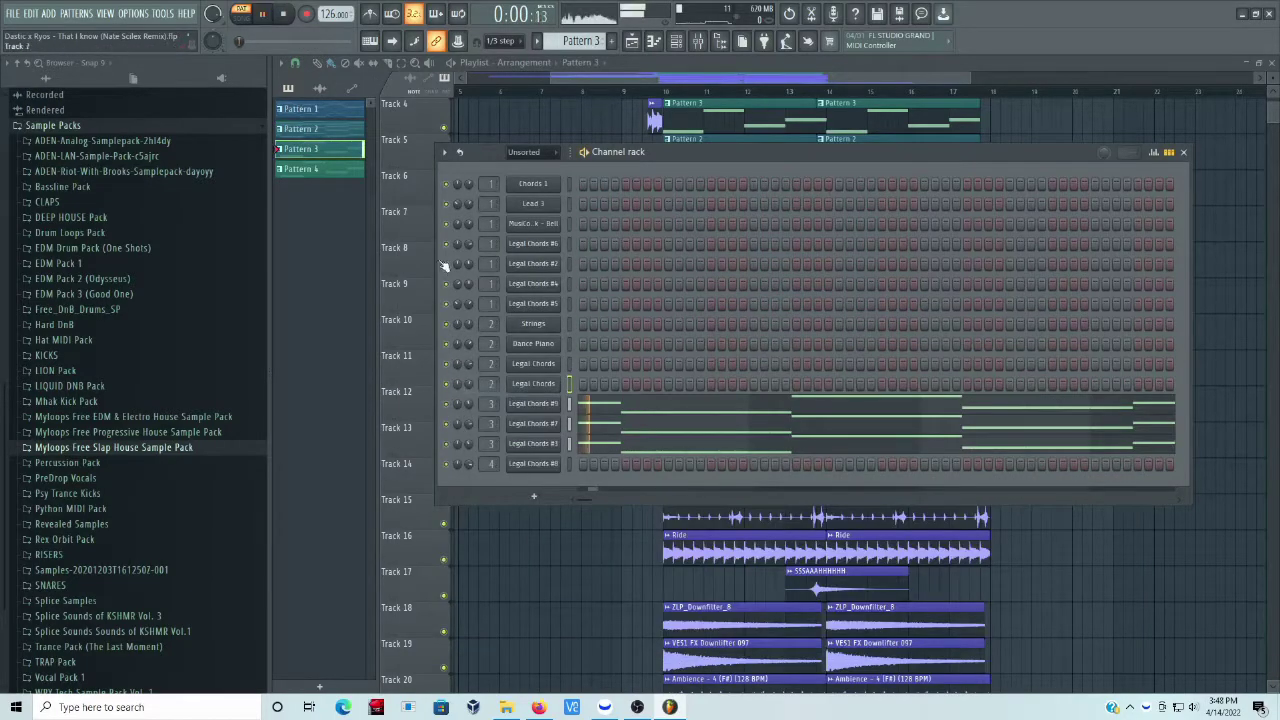
{"action": "left_click", "coordinate": [527, 408]}
{"action": "key", "text": "Escape"}
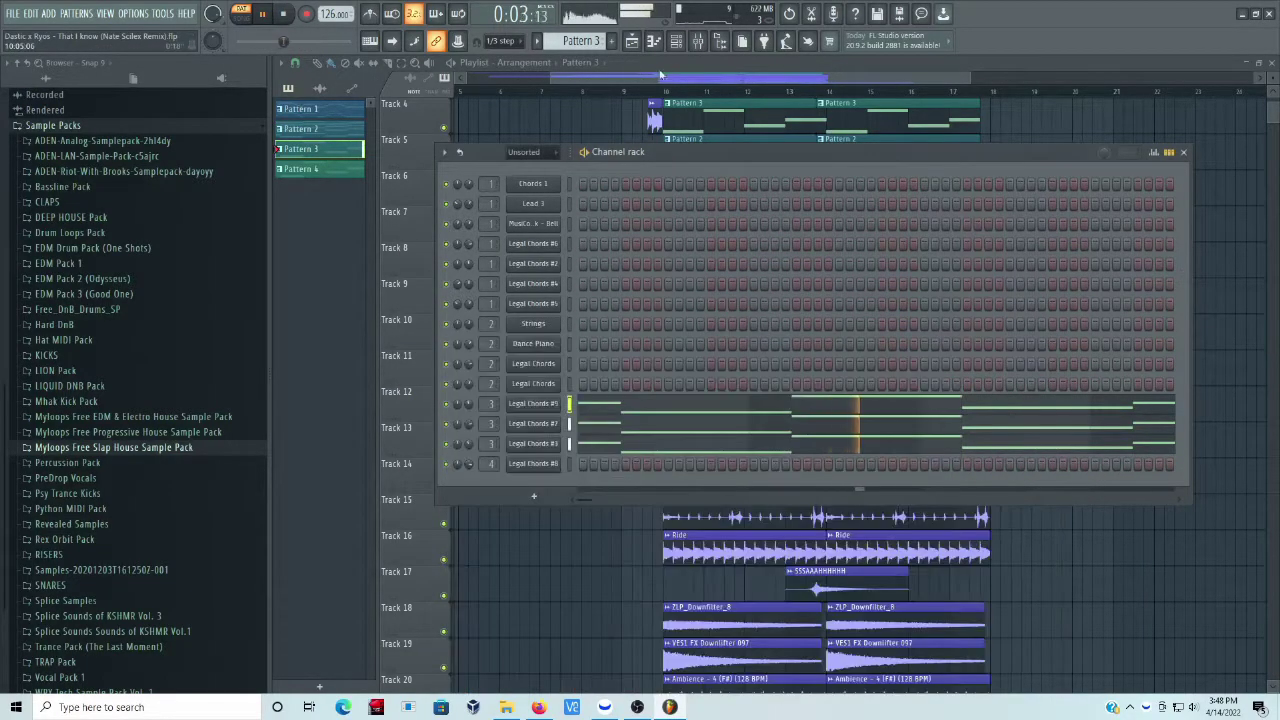
{"action": "left_click", "coordinate": [528, 426]}
{"action": "key", "text": "Escape"}
{"action": "left_click", "coordinate": [550, 447]}
{"action": "key", "text": "Escape"}
Examine the notes of Pattern 3's Legal Chords #3 channel in the piano roll and close it.
{"action": "left_click", "coordinate": [654, 42]}
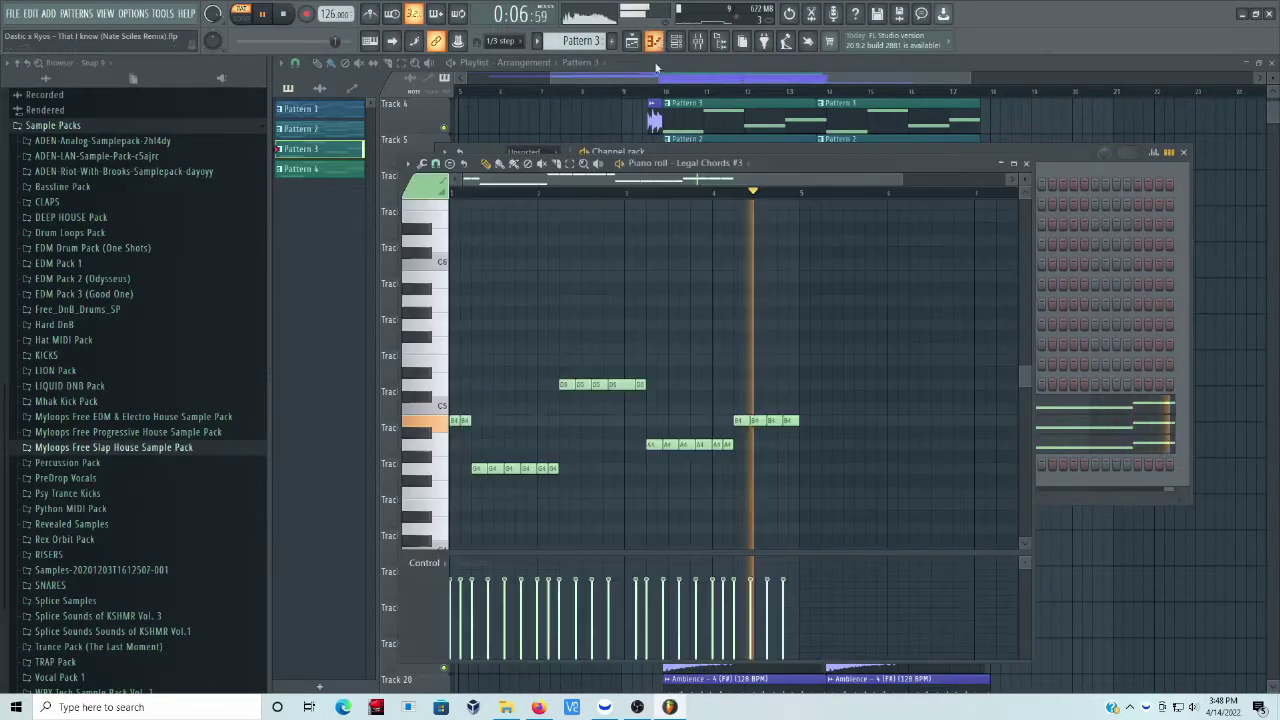
{"action": "left_click", "coordinate": [637, 193]}
{"action": "scroll", "coordinate": [606, 198], "scroll_direction": "up", "scroll_amount": 2}
{"action": "left_click_drag", "start_coordinate": [634, 181], "coordinate": [585, 181]}
{"action": "key", "text": "Escape"}
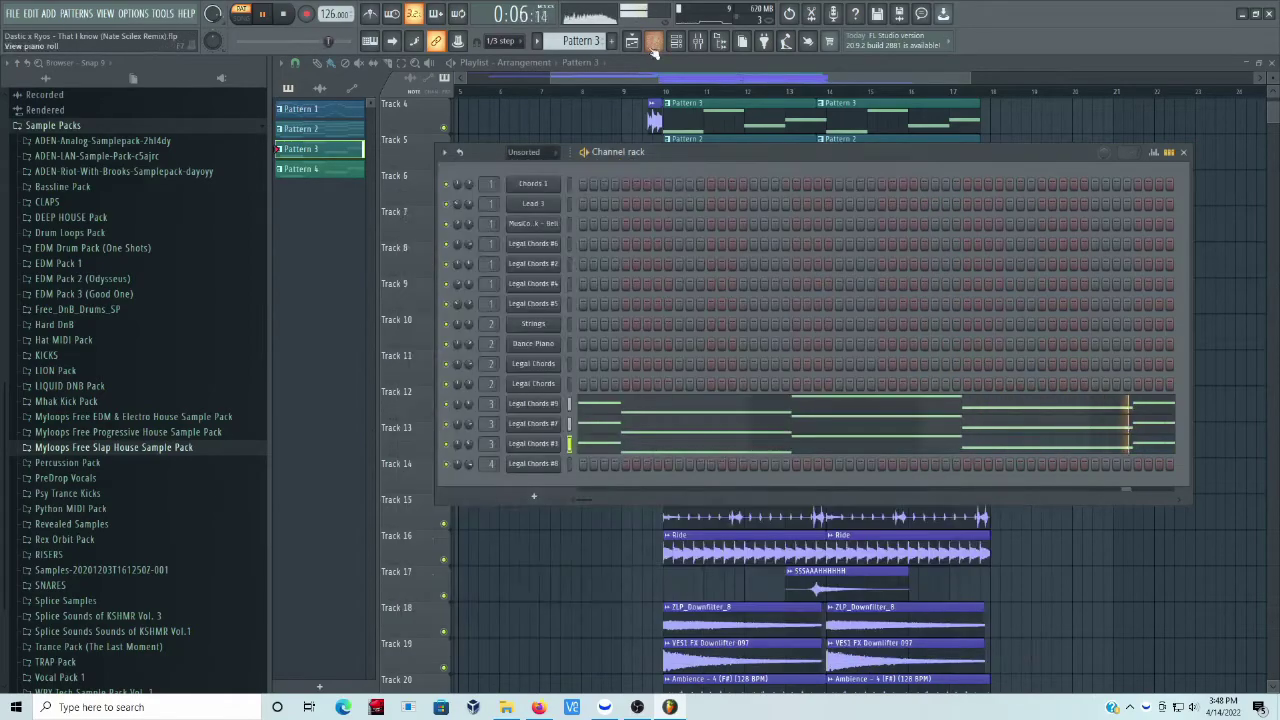
Inspect the curves of both Fruity parametric EQ 2 effects on mixer Insert 3.
{"action": "left_click", "coordinate": [697, 41]}
{"action": "mouse_move", "coordinate": [650, 405]}
{"action": "left_mouse_down"}
{"action": "mouse_move", "coordinate": [641, 295]}
{"action": "mouse_move", "coordinate": [638, 418]}
{"action": "left_mouse_up"}
{"action": "left_click", "coordinate": [996, 331]}
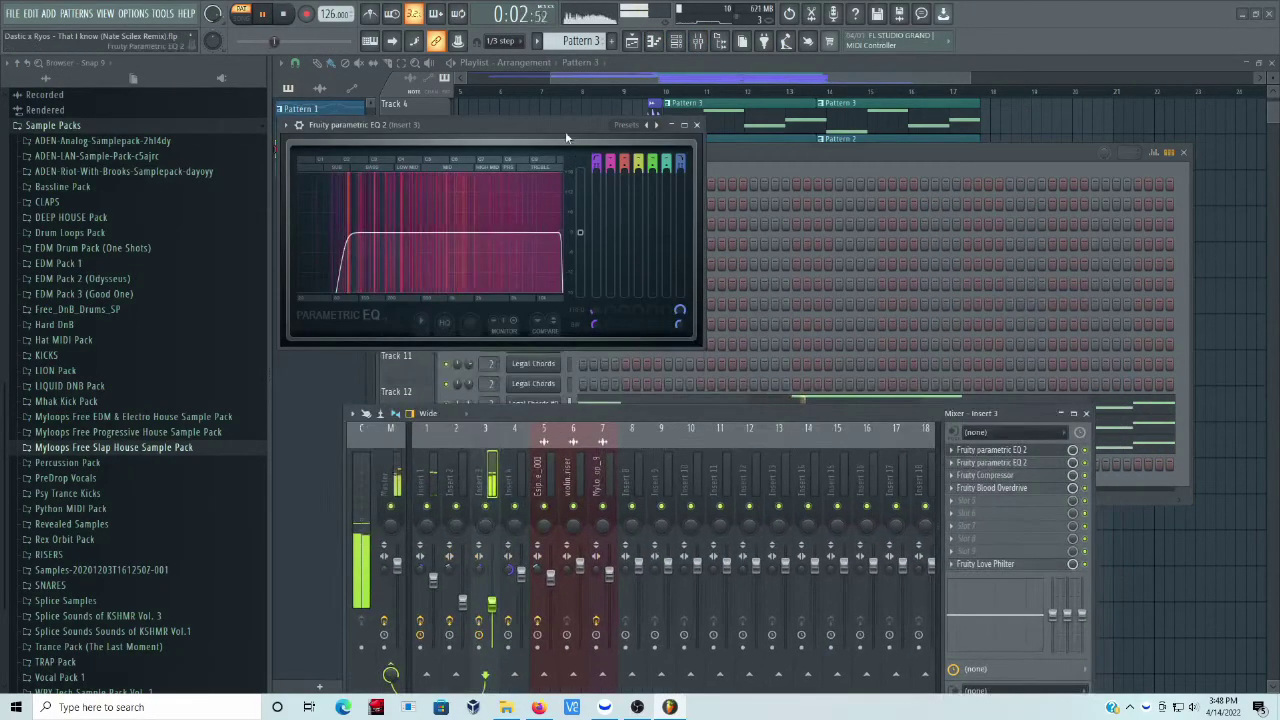
{"action": "left_click_drag", "start_coordinate": [566, 141], "coordinate": [677, 143]}
{"action": "left_click", "coordinate": [808, 127]}
{"action": "left_click", "coordinate": [1000, 462]}
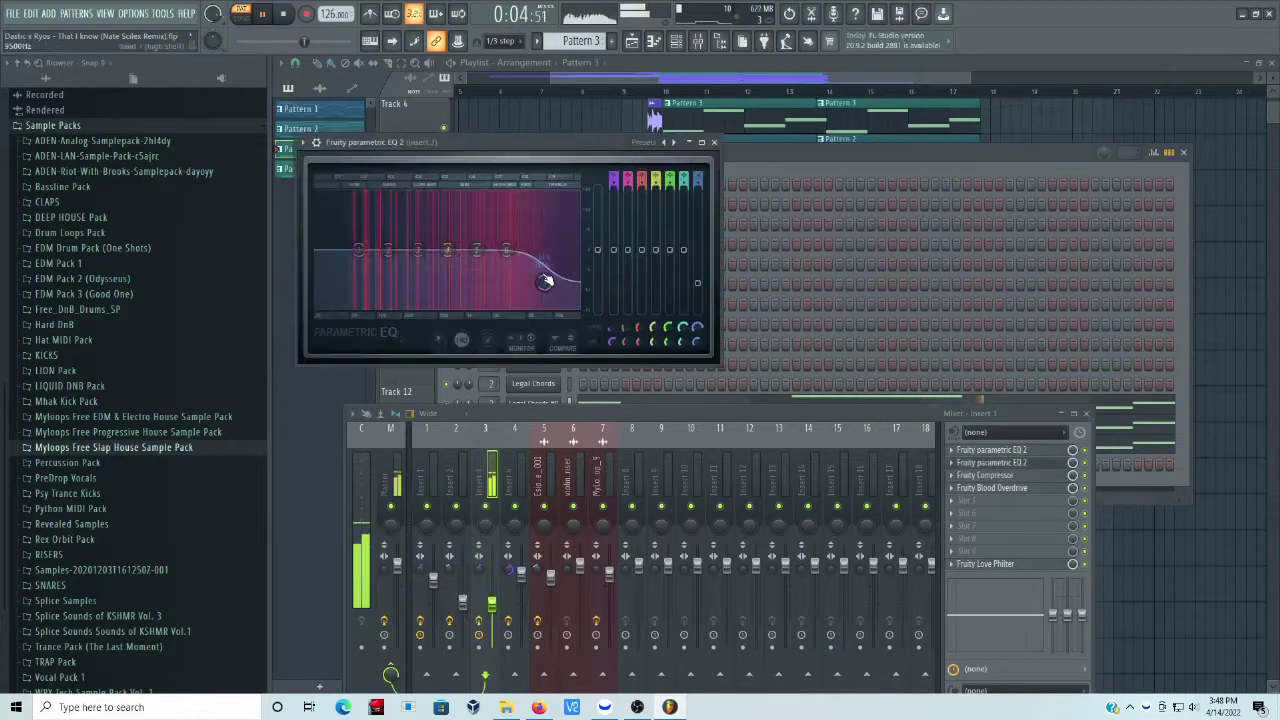
{"action": "left_click", "coordinate": [714, 142]}
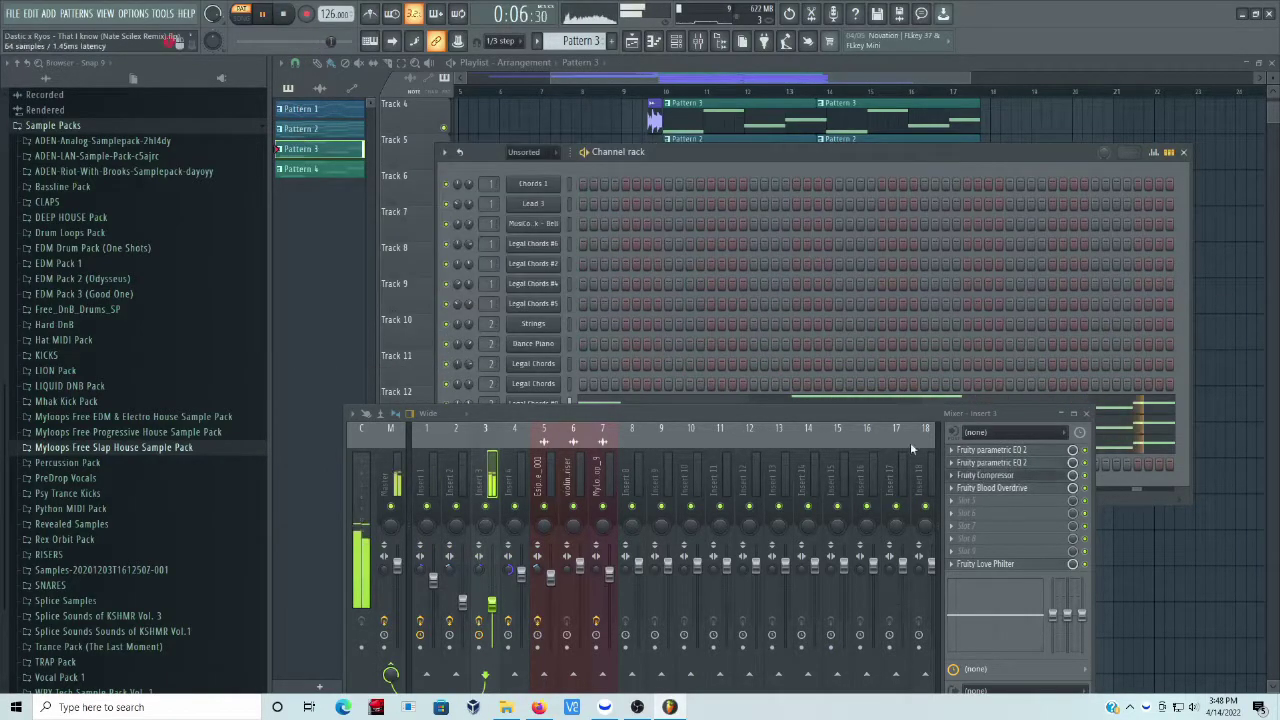
Inspect the Fruity Compressor and Fruity Blood Overdrive settings on Insert 3, and close the mixer and channel rack.
{"action": "left_click", "coordinate": [985, 475]}
{"action": "left_click", "coordinate": [645, 160]}
{"action": "left_click", "coordinate": [991, 488]}
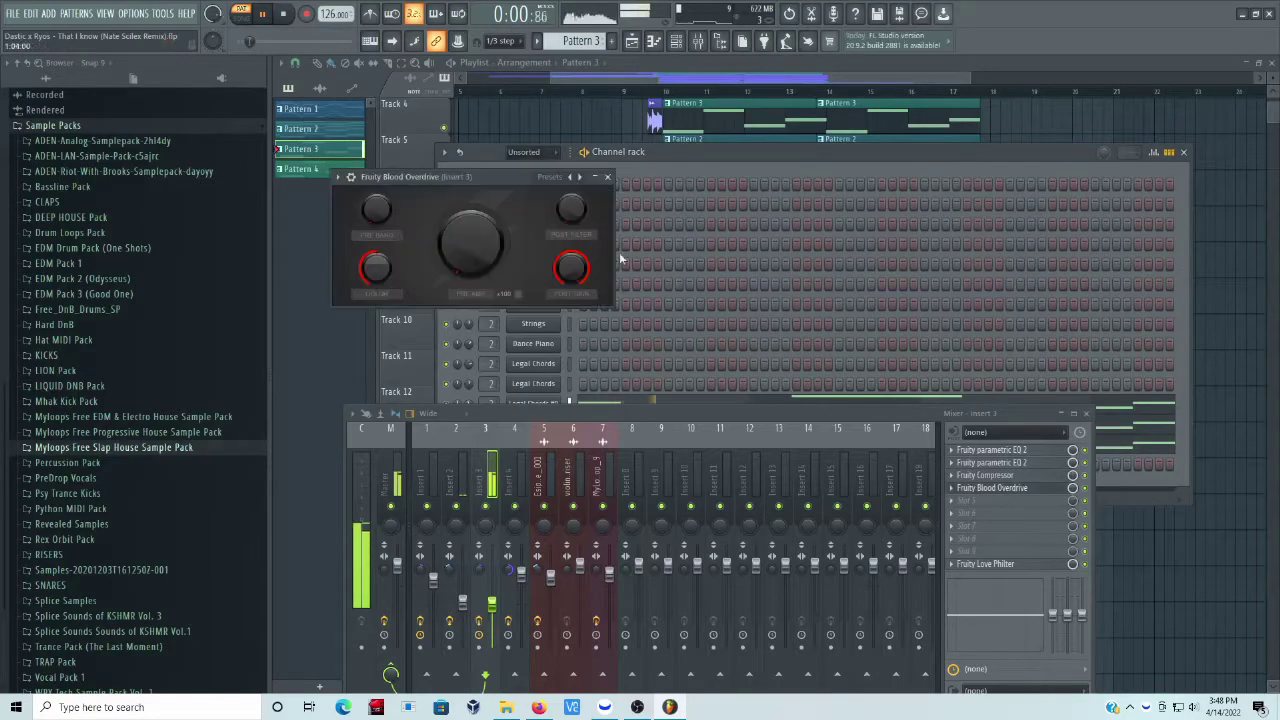
{"action": "left_click", "coordinate": [607, 177]}
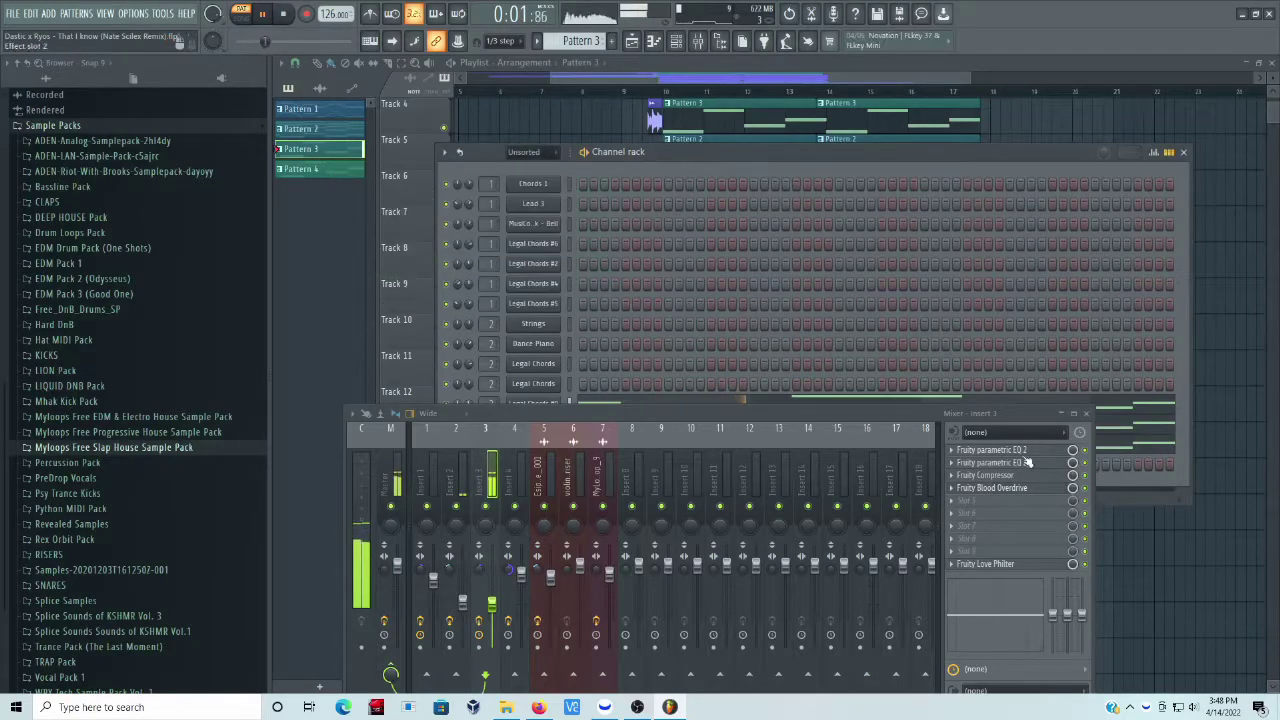
{"action": "left_click", "coordinate": [1080, 415]}
{"action": "key", "text": "F6"}
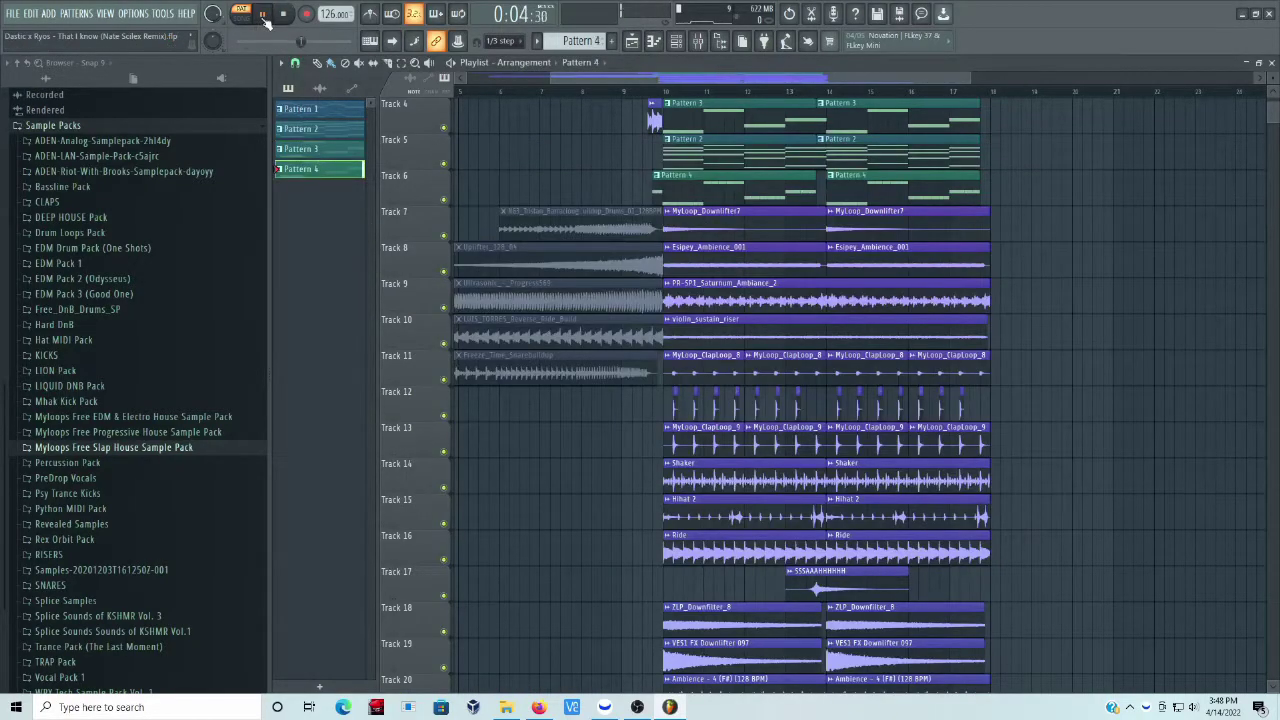
View the Sylenth1 bass instrument on the Legal Chords #8 channel of Pattern 4.
{"action": "left_click", "coordinate": [684, 48]}
{"action": "left_click", "coordinate": [533, 464]}
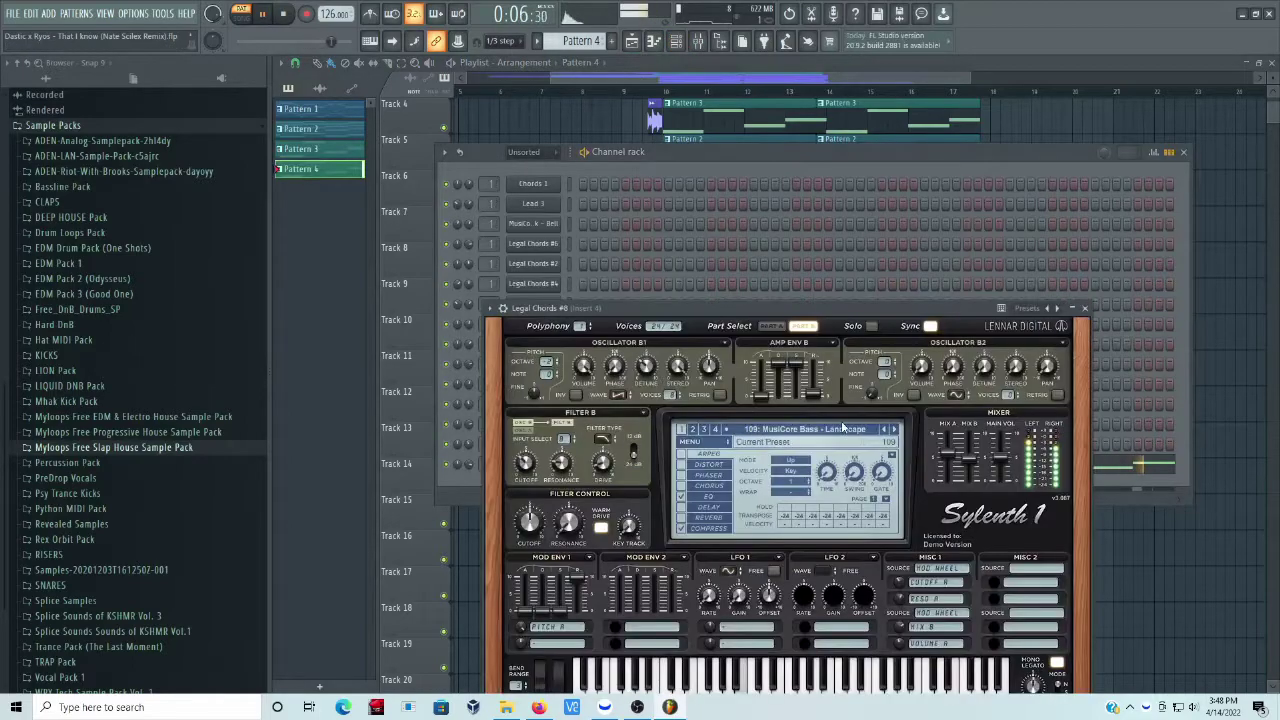
{"action": "left_click", "coordinate": [553, 460]}
Inspect the Fruity parametric EQ 2 and Fruity Love Philter on mixer Insert 4, and close the mixer and channel rack.
{"action": "double_click", "coordinate": [483, 464]}
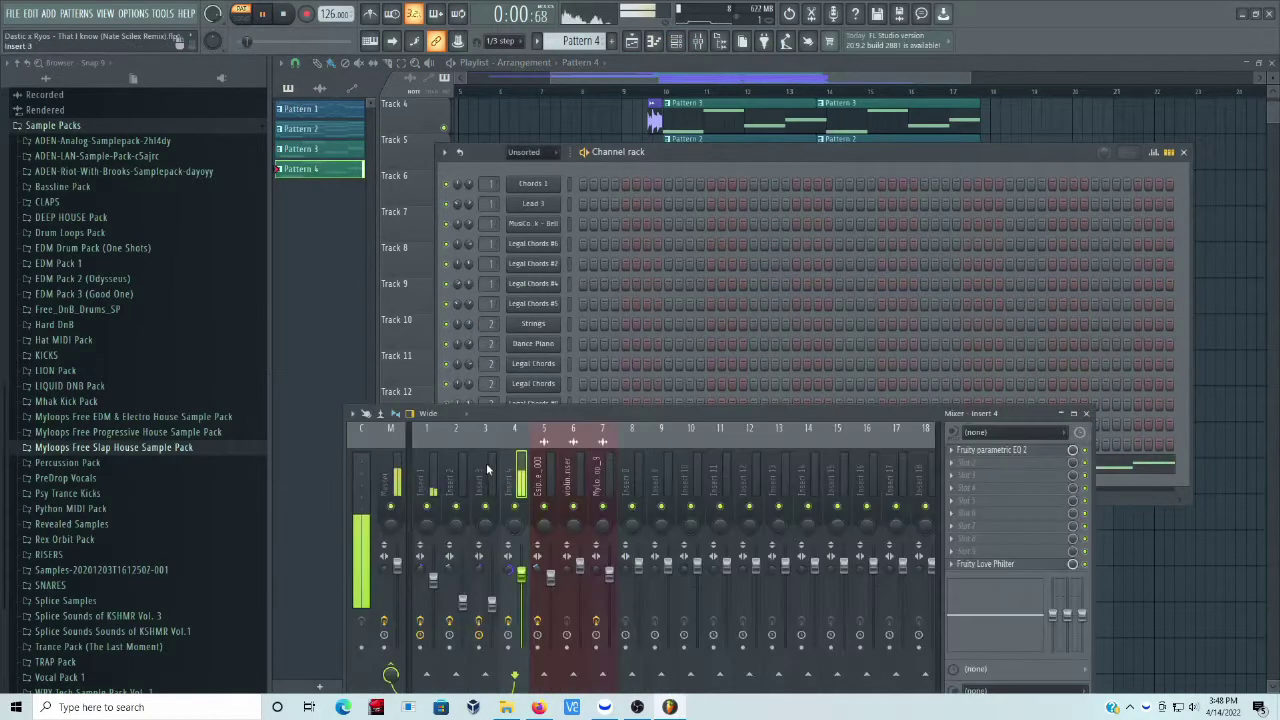
{"action": "left_click_drag", "start_coordinate": [578, 424], "coordinate": [644, 314]}
{"action": "left_click", "coordinate": [1003, 363]}
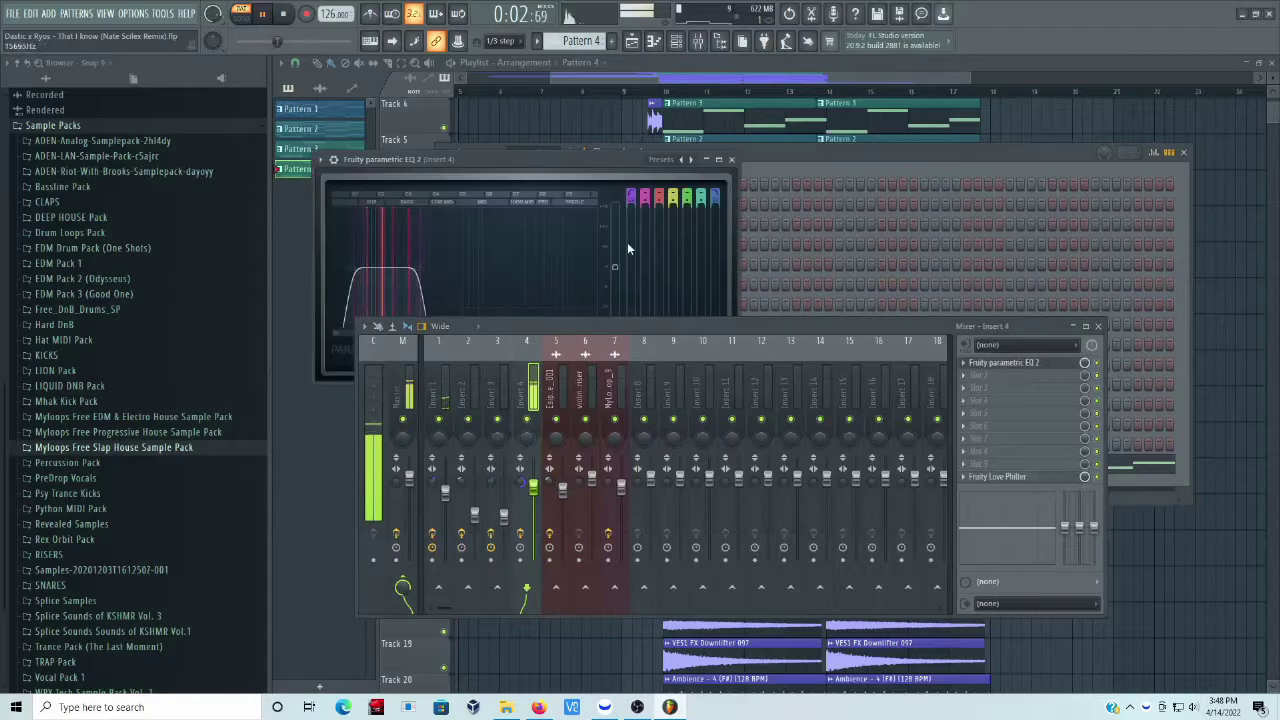
{"action": "left_click", "coordinate": [1011, 478]}
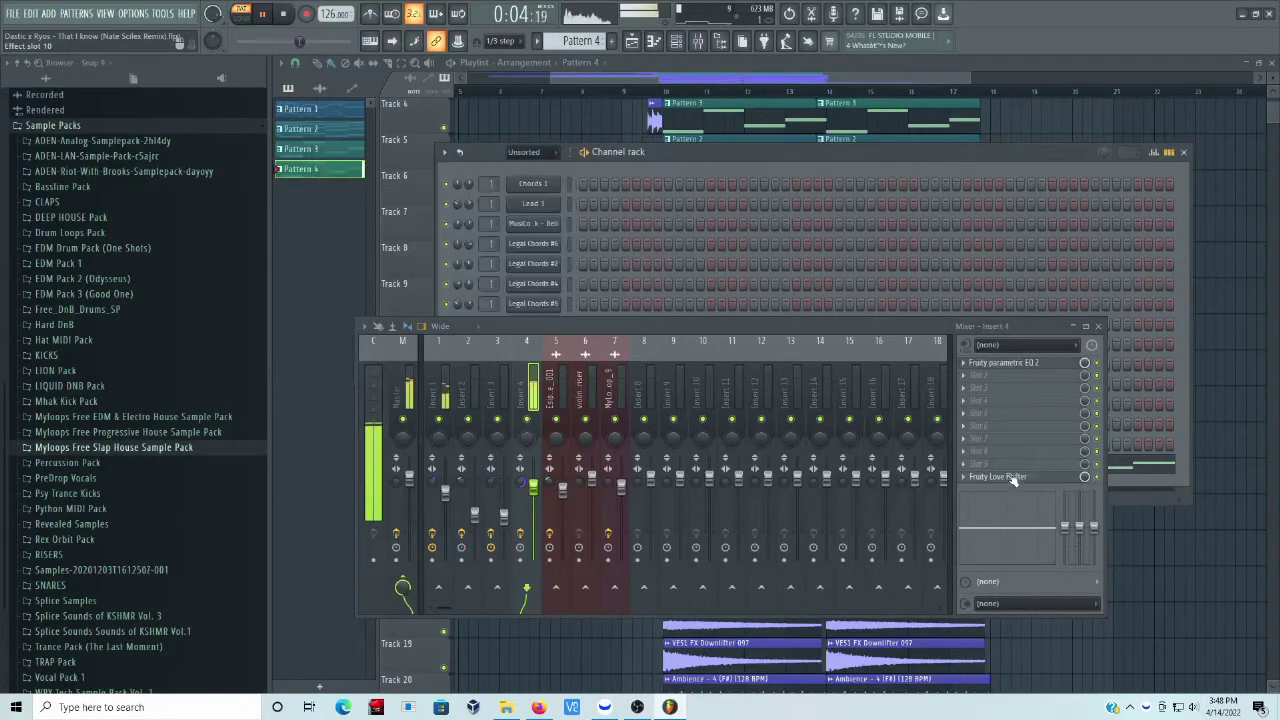
{"action": "left_click", "coordinate": [1099, 327]}
{"action": "left_click", "coordinate": [1183, 152]}
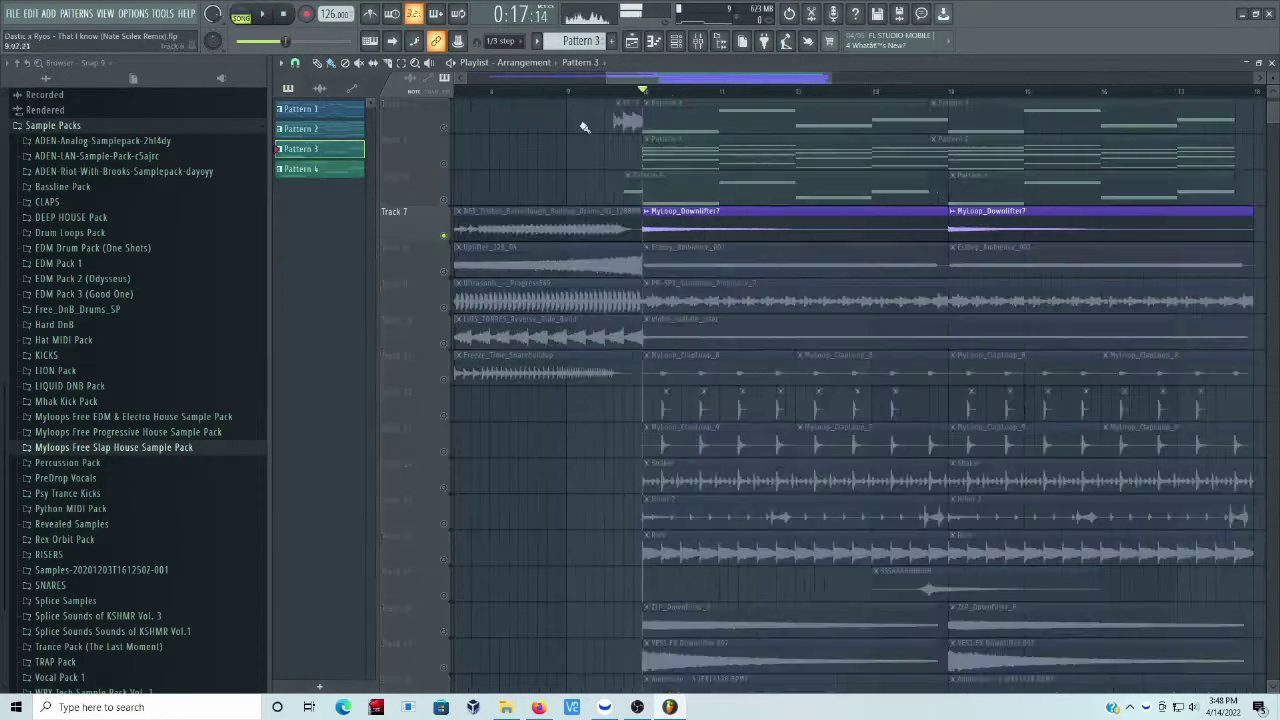
Unmute playlist tracks 8, 9 and 10 alongside the soloed Track 7 to audition the ambience and riser clips.
{"action": "left_click_drag", "start_coordinate": [660, 80], "coordinate": [686, 80]}
{"action": "left_click", "coordinate": [443, 271]}
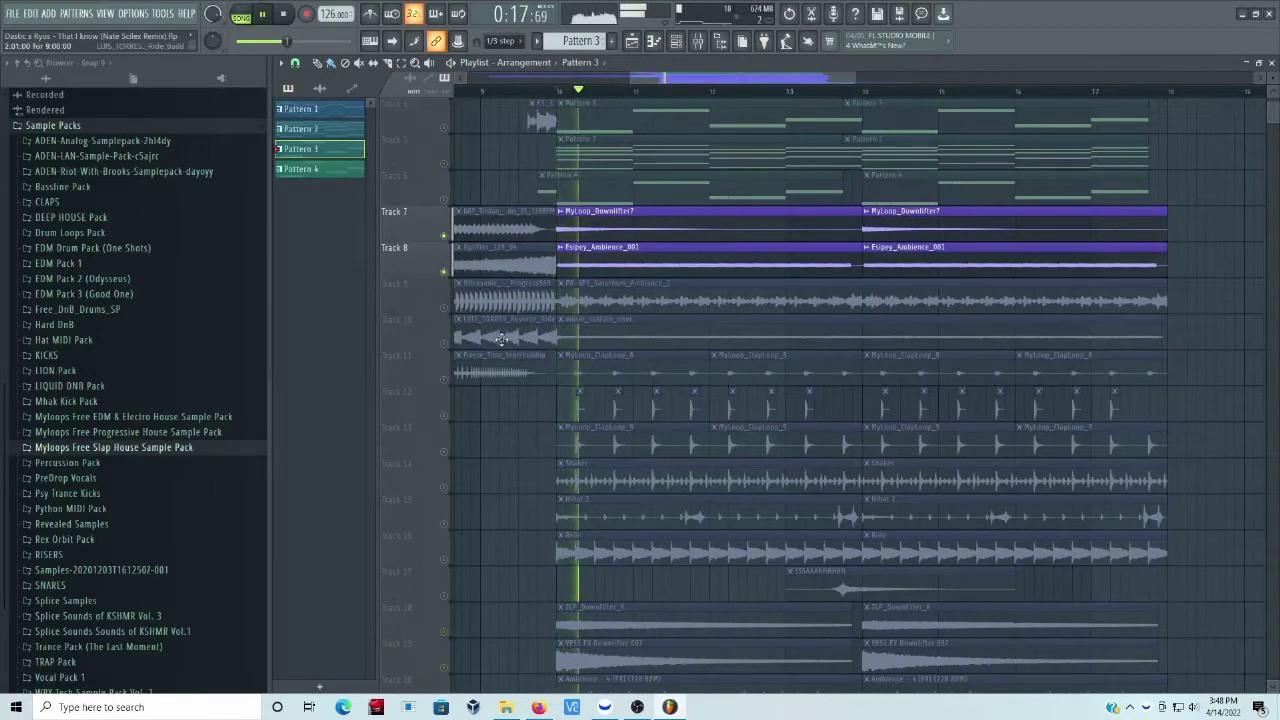
{"action": "left_click", "coordinate": [443, 307]}
{"action": "left_click", "coordinate": [443, 343]}
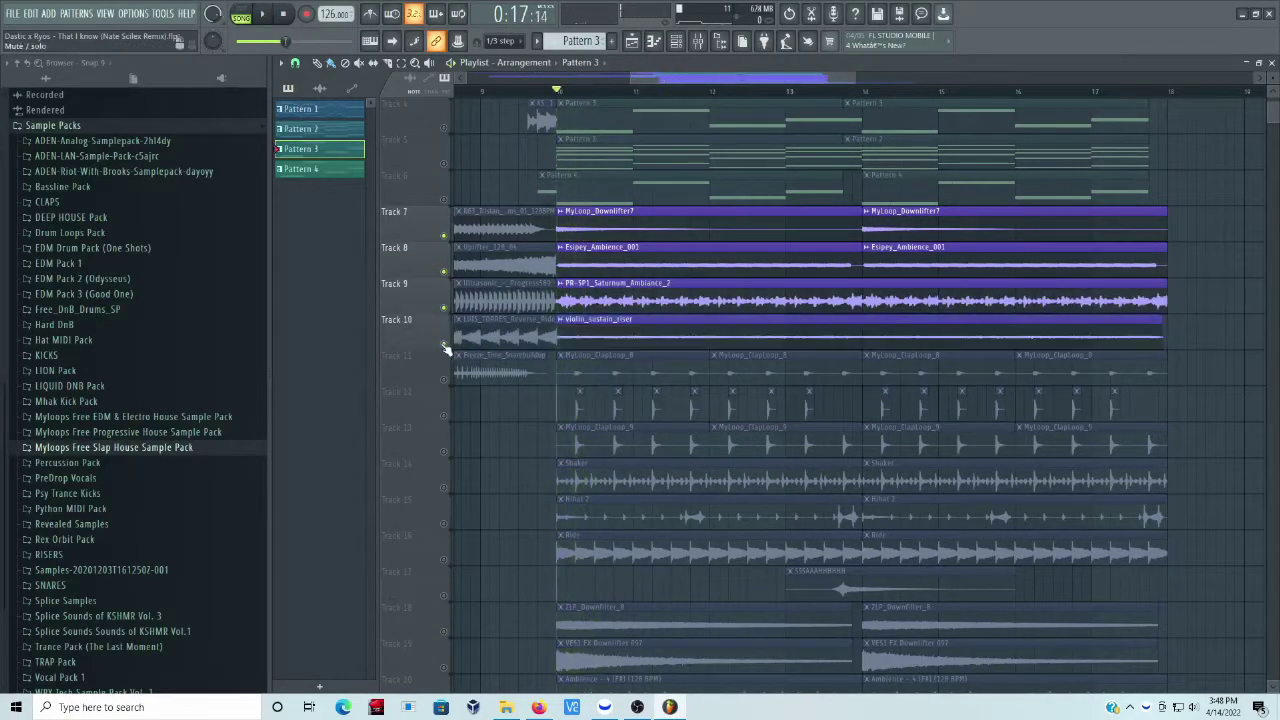
Play only playlist tracks 18, 19 and 20 to audition the downlifters and the Ambience clip.
{"action": "scroll", "coordinate": [480, 380], "scroll_direction": "down", "scroll_amount": 2}
{"action": "scroll", "coordinate": [480, 380], "scroll_direction": "down", "scroll_amount": 2}
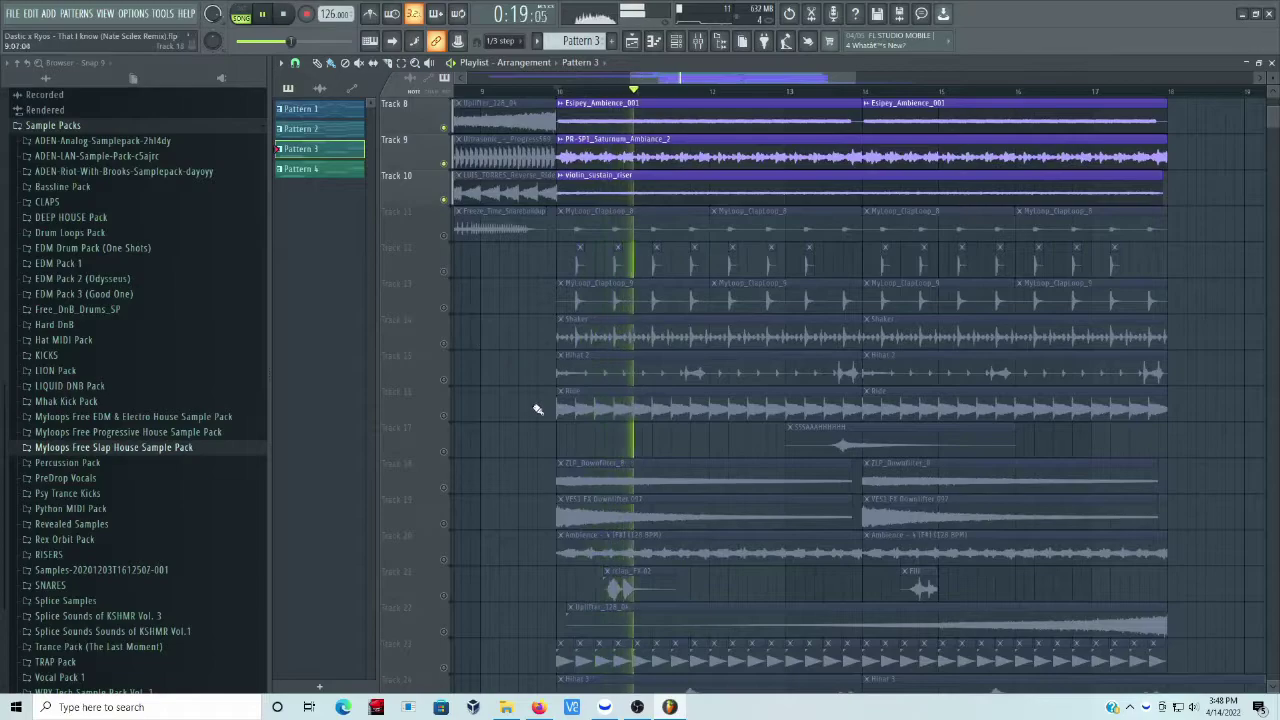
{"action": "scroll", "coordinate": [536, 470], "scroll_direction": "down", "scroll_amount": 1}
{"action": "left_click", "coordinate": [443, 452]}
{"action": "left_click", "coordinate": [443, 487]}
{"action": "scroll", "coordinate": [490, 470], "scroll_direction": "down", "scroll_amount": 4}
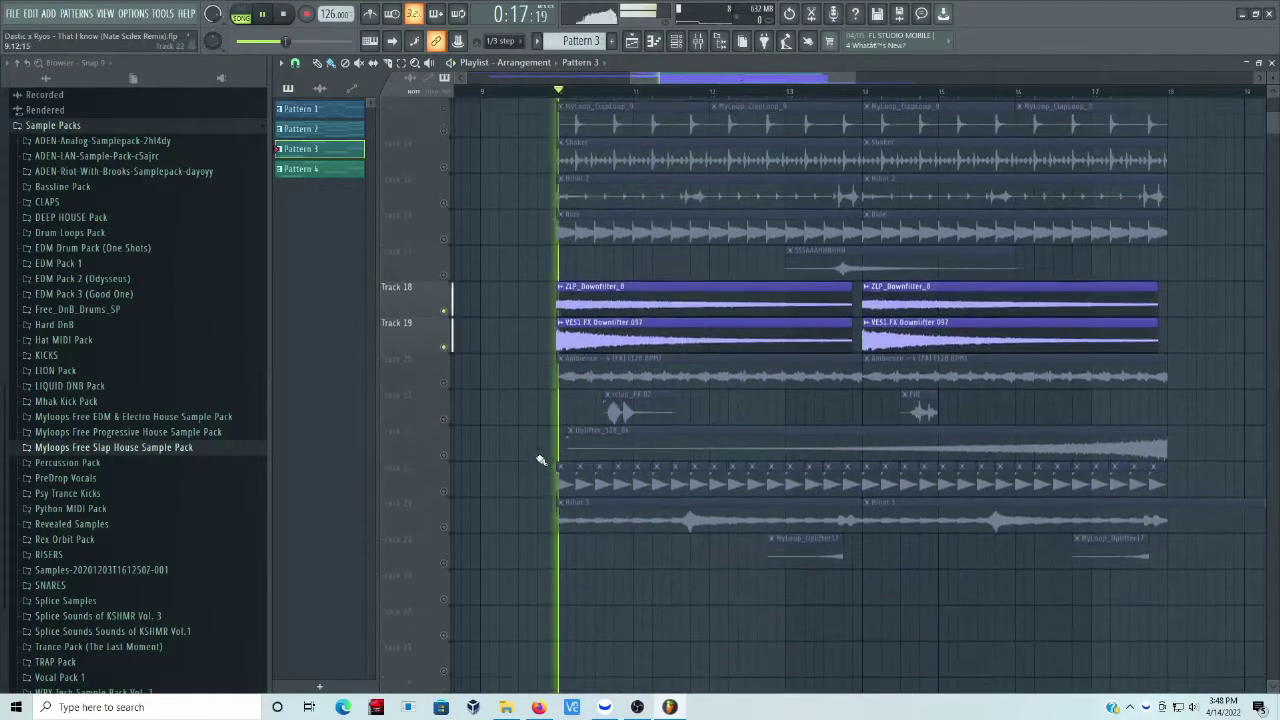
{"action": "left_click", "coordinate": [443, 380]}
{"action": "scroll", "coordinate": [500, 450], "scroll_direction": "down", "scroll_amount": 1}
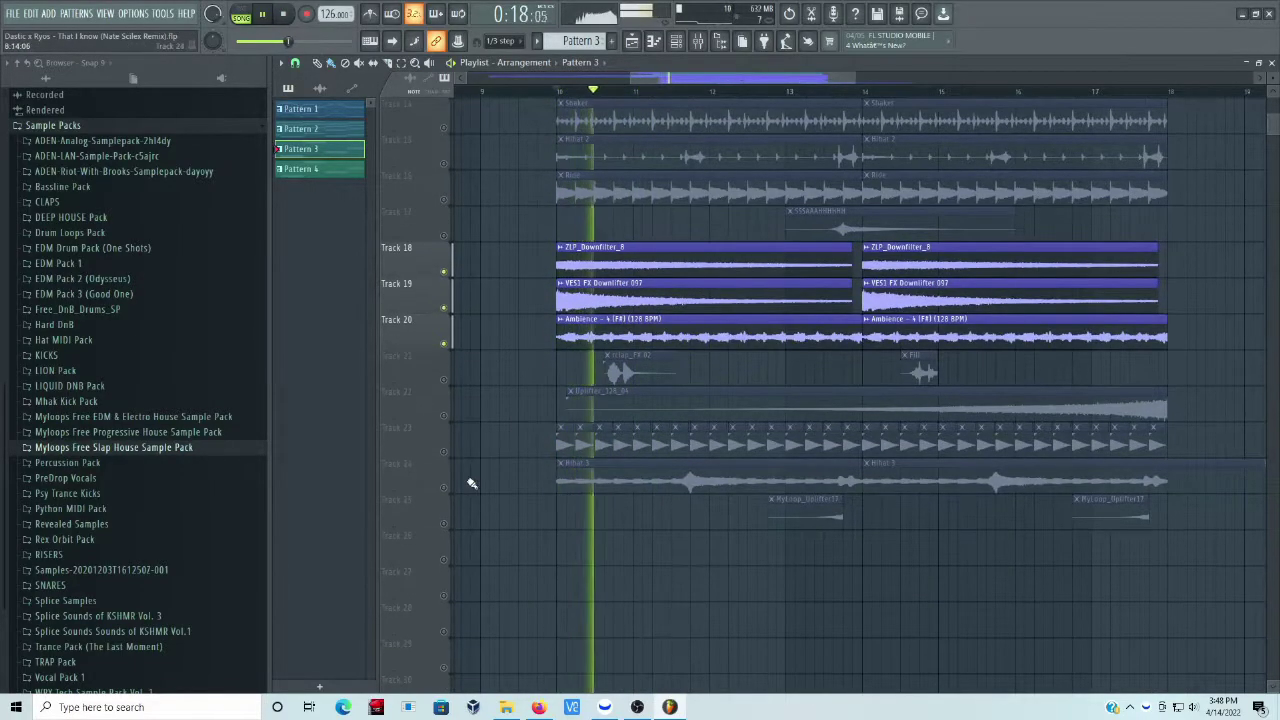
Stop playback, solo the hi-hat on Track 24, and unmute tracks 23 and 21.
{"action": "scroll", "coordinate": [444, 481], "scroll_direction": "up", "scroll_amount": 4}
{"action": "scroll", "coordinate": [444, 500], "scroll_direction": "up", "scroll_amount": 1}
{"action": "scroll", "coordinate": [444, 523], "scroll_direction": "down", "scroll_amount": 2}
{"action": "scroll", "coordinate": [443, 540], "scroll_direction": "down", "scroll_amount": 1}
{"action": "key", "text": "space"}
{"action": "right_click", "coordinate": [443, 559]}
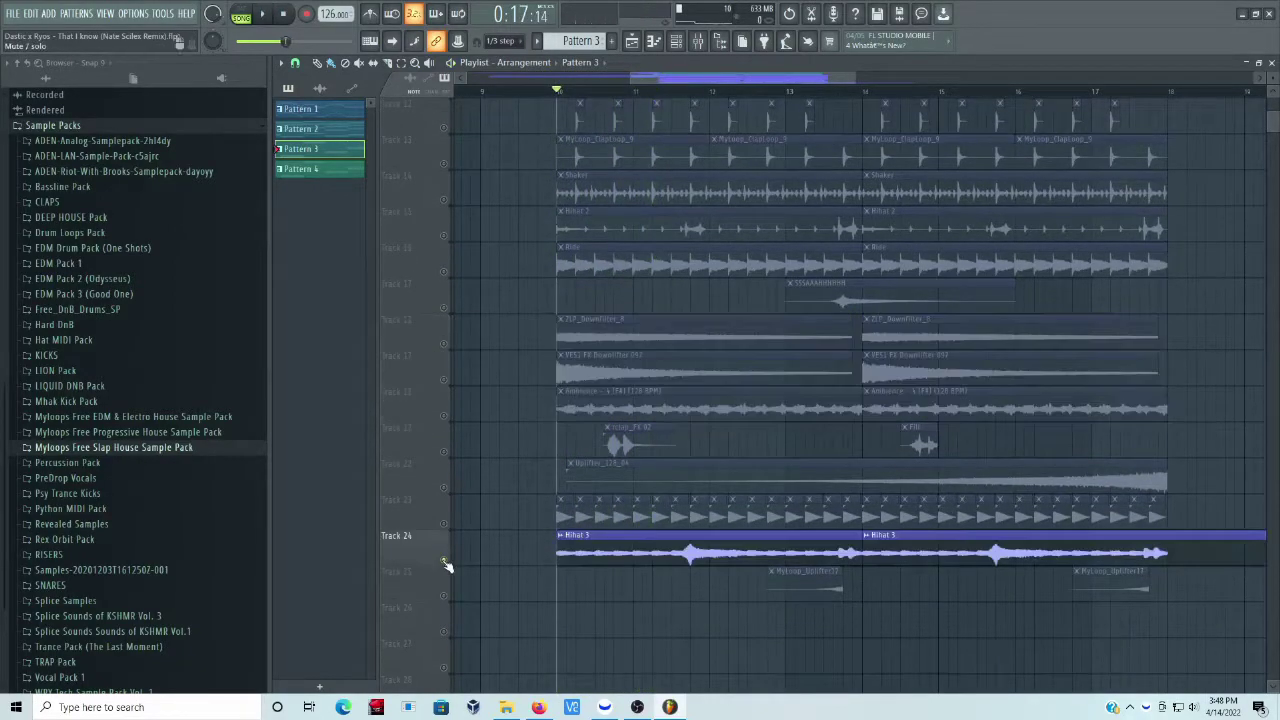
{"action": "left_click", "coordinate": [444, 523]}
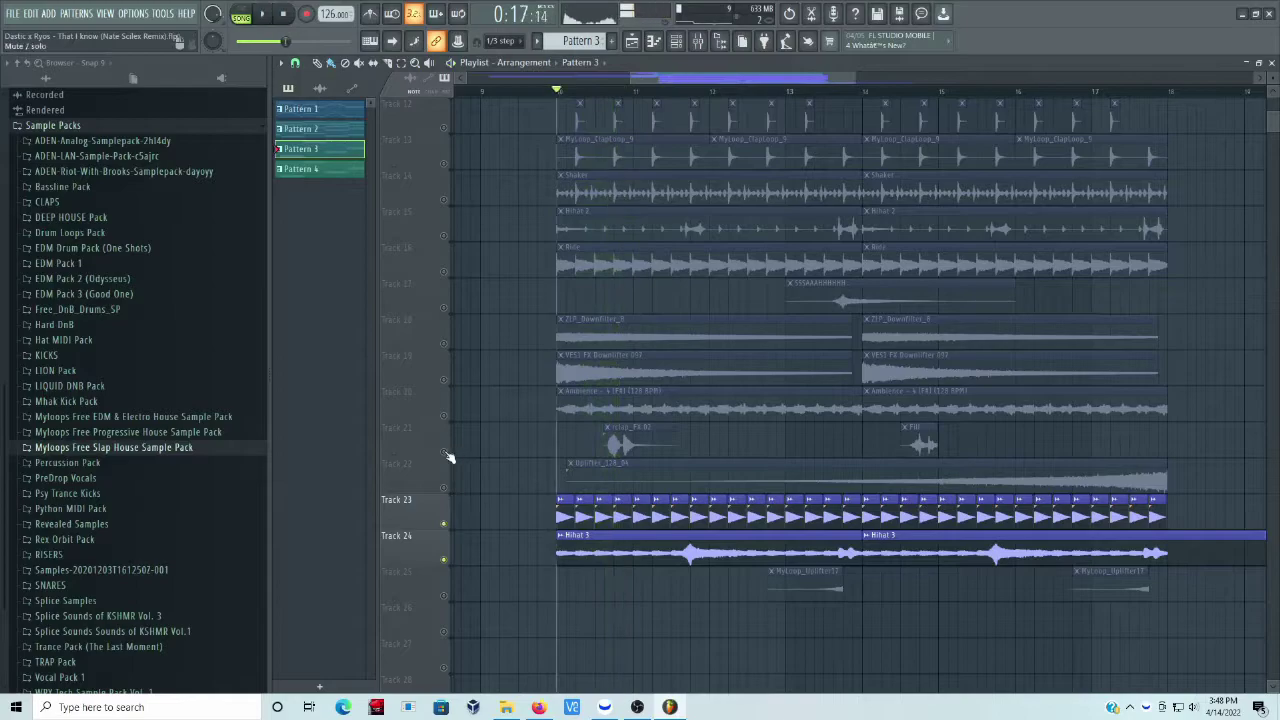
{"action": "scroll", "coordinate": [446, 380], "scroll_direction": "up", "scroll_amount": 3}
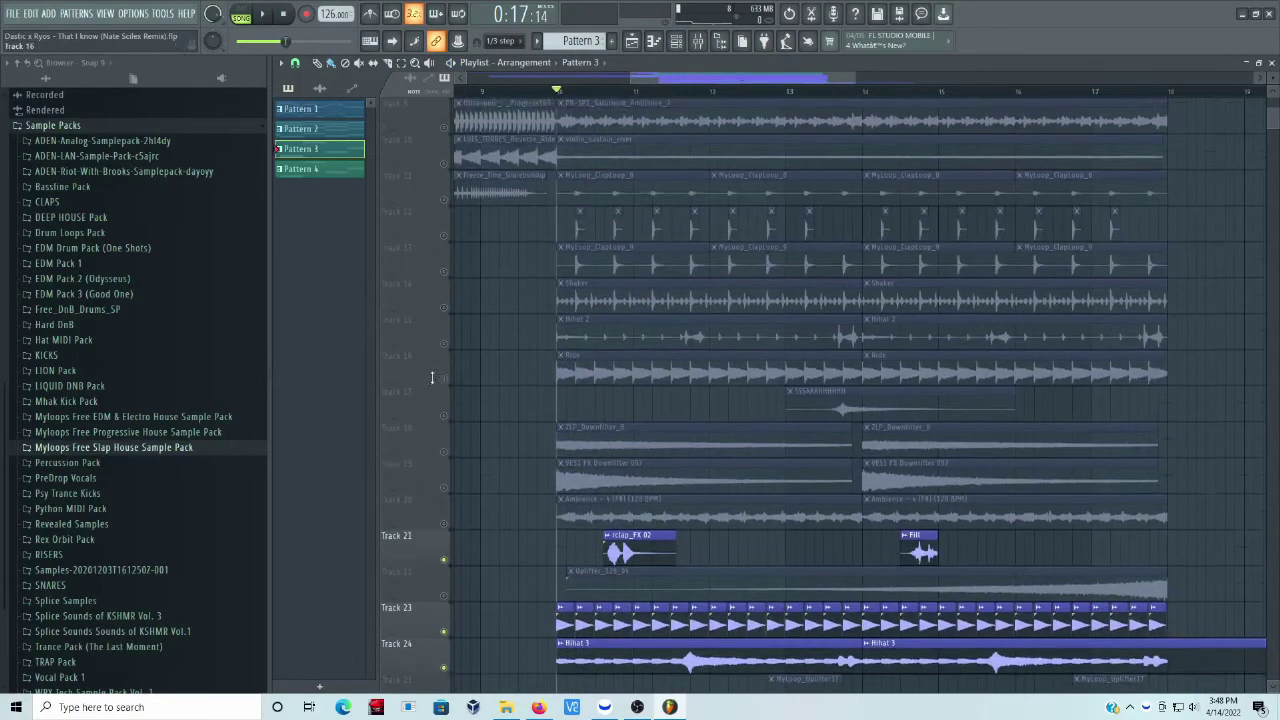
Unmute the ride, hi-hat, shaker and clap tracks, from Track 16 up to Track 11, during playback of the drums.
{"action": "left_click", "coordinate": [444, 380]}
{"action": "left_click", "coordinate": [444, 343]}
{"action": "left_click", "coordinate": [444, 307]}
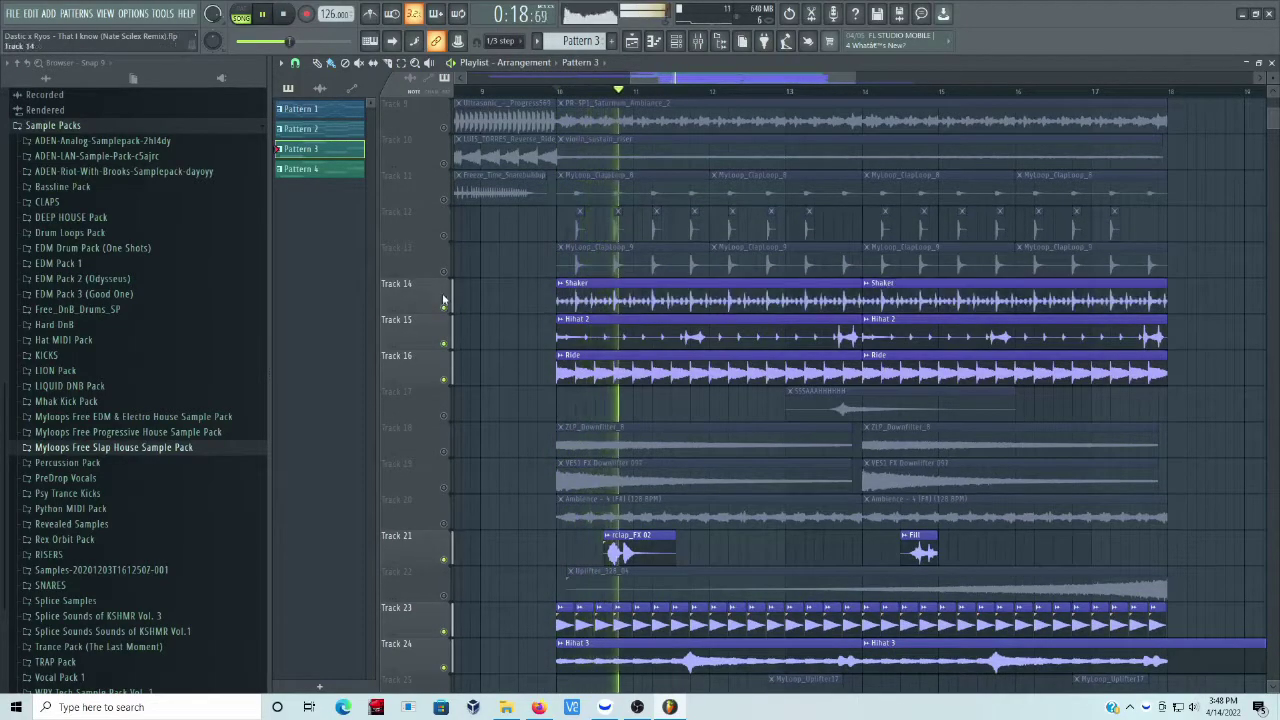
{"action": "left_click", "coordinate": [444, 271]}
{"action": "left_click", "coordinate": [444, 235]}
{"action": "left_click", "coordinate": [444, 199]}
{"action": "scroll", "coordinate": [469, 362], "scroll_direction": "up", "scroll_amount": 8}
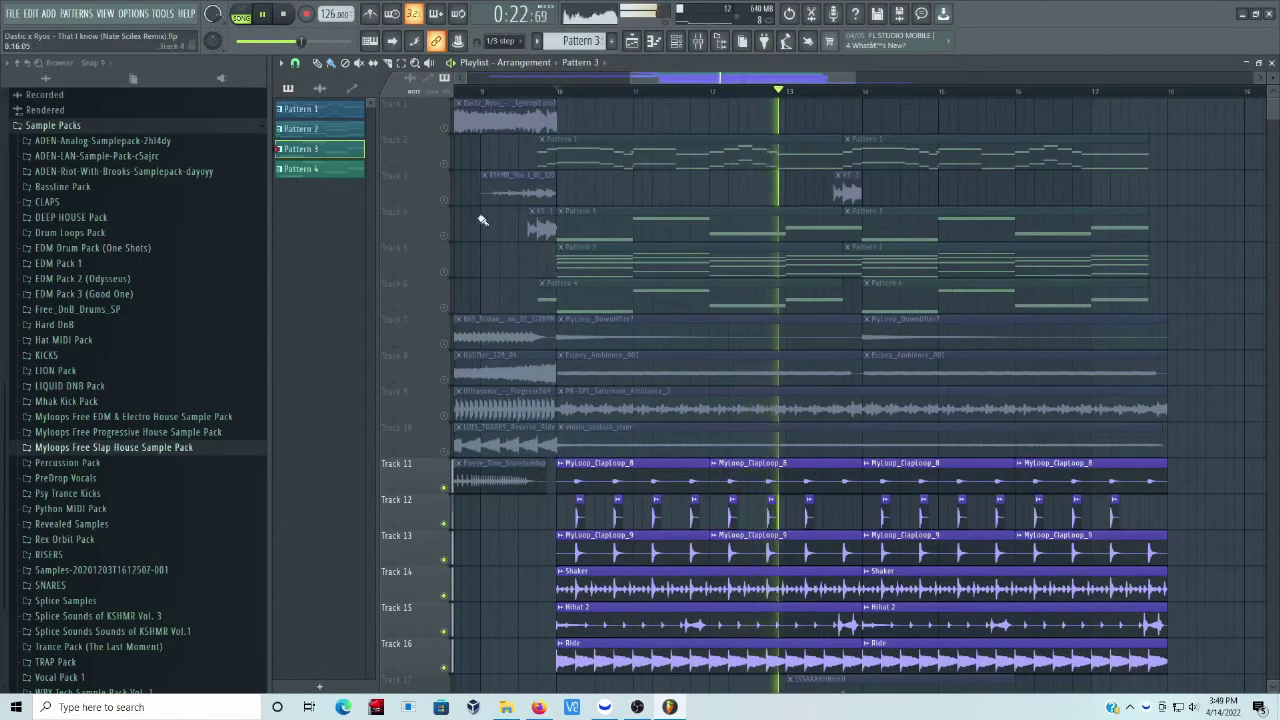
Unmute the downlifter, ambience and effects tracks above and below the drums, Tracks 7 to 10 and from Track 17 down, during playback.
{"action": "left_click", "coordinate": [444, 199]}
{"action": "scroll", "coordinate": [452, 560], "scroll_direction": "down", "scroll_amount": 10}
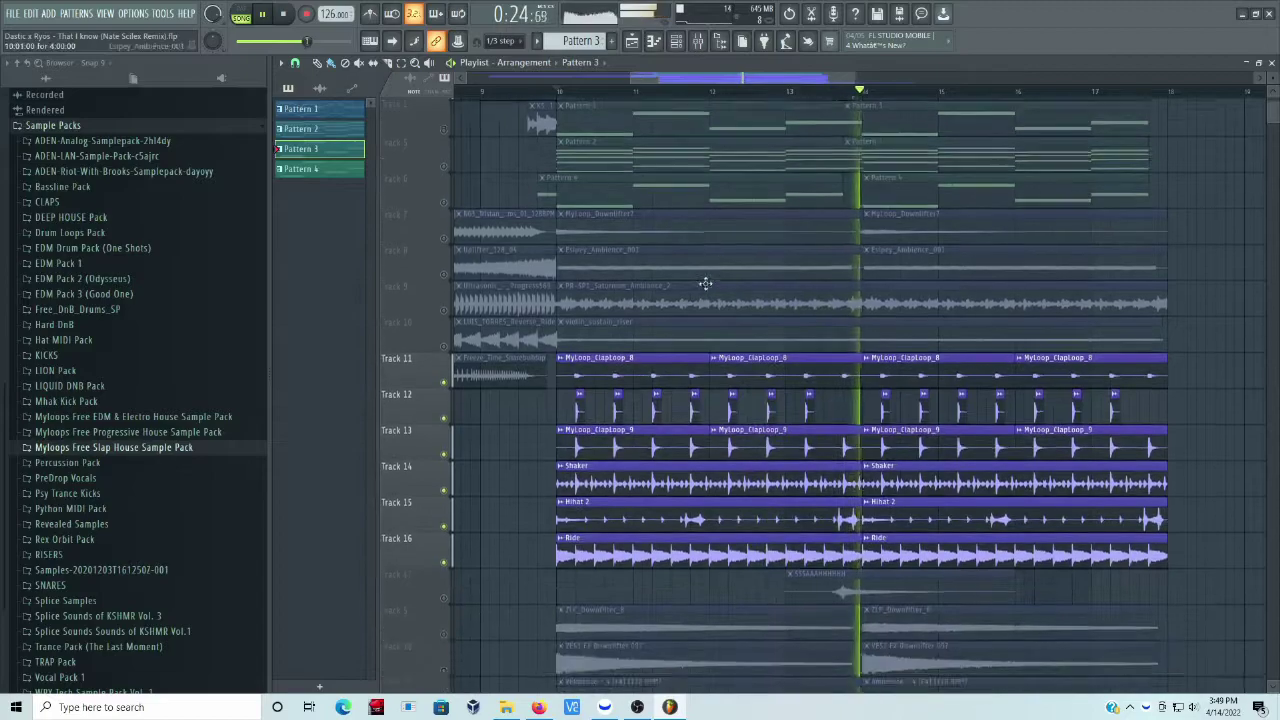
{"action": "left_click", "coordinate": [444, 598]}
{"action": "scroll", "coordinate": [530, 530], "scroll_direction": "up", "scroll_amount": 3}
{"action": "left_click", "coordinate": [444, 418]}
{"action": "scroll", "coordinate": [560, 423], "scroll_direction": "up", "scroll_amount": 3}
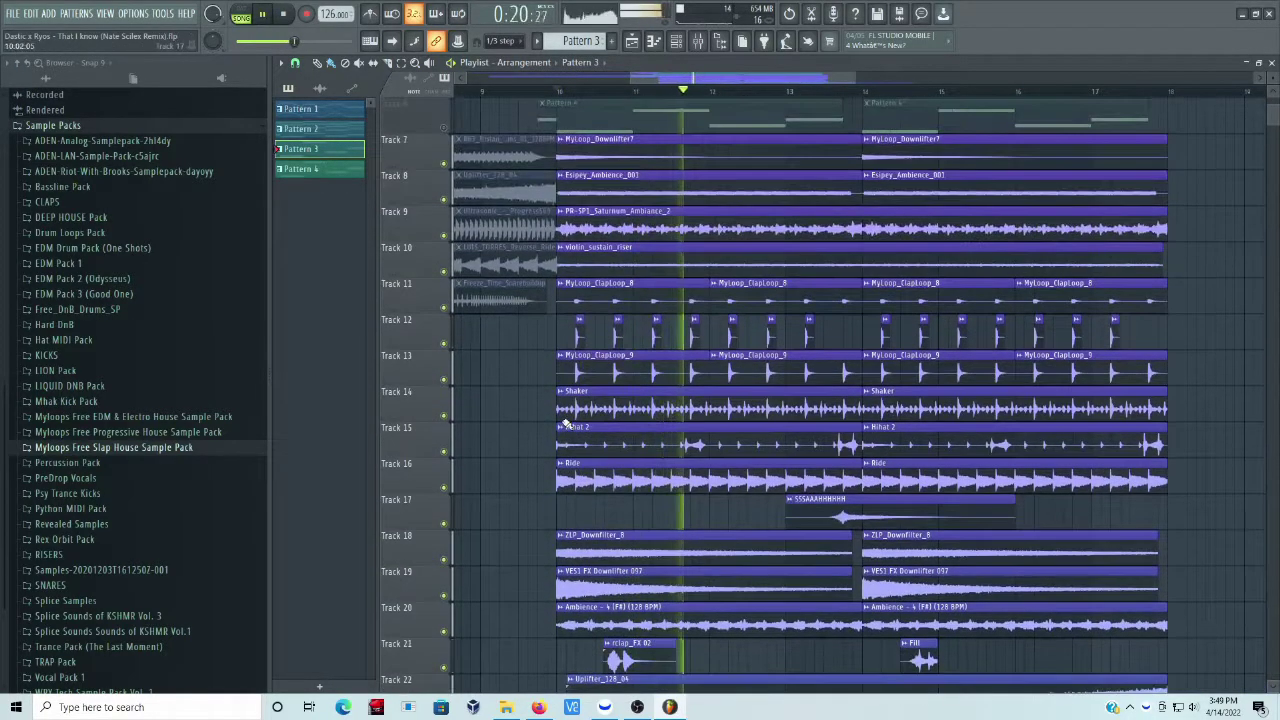
{"action": "scroll", "coordinate": [565, 425], "scroll_direction": "up", "scroll_amount": 6}
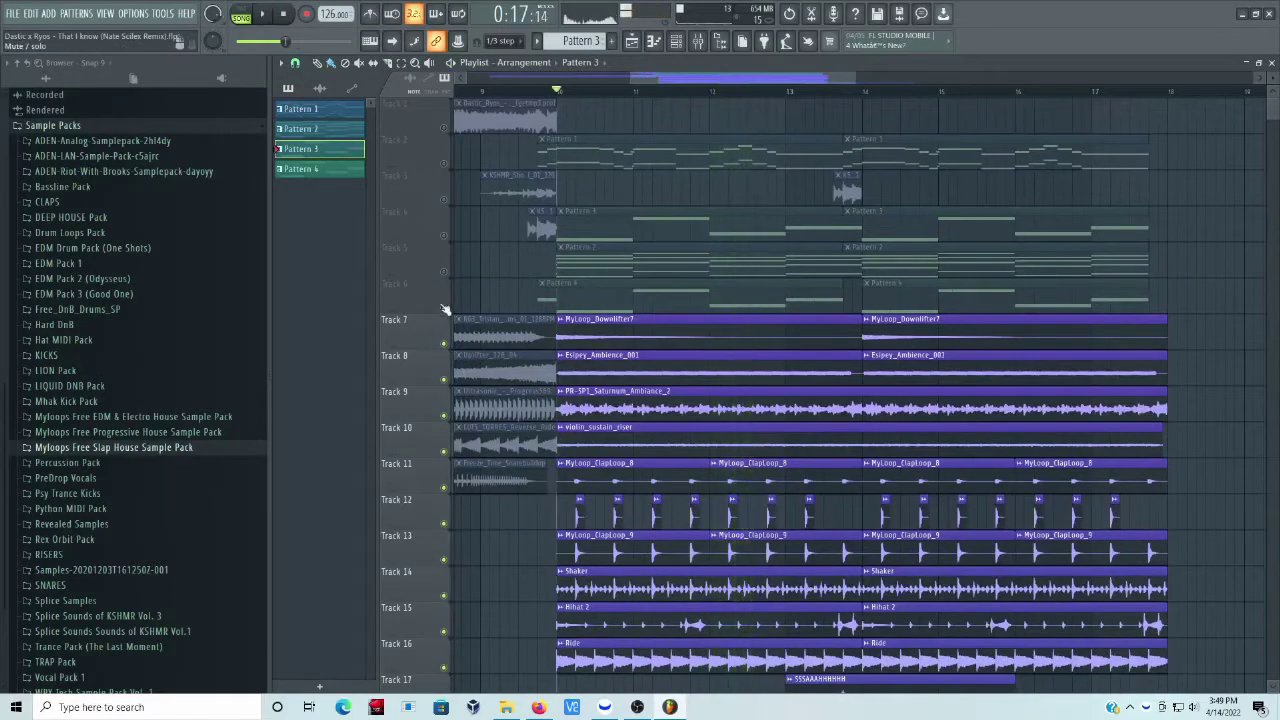
Solo Track 6, unmute Tracks 5, 4 and 2 alongside it, and start playback to audition the four patterns together.
{"action": "right_click", "coordinate": [444, 307]}
{"action": "left_click", "coordinate": [444, 272]}
{"action": "left_click", "coordinate": [444, 236]}
{"action": "left_click", "coordinate": [444, 164]}
{"action": "key", "text": "space"}
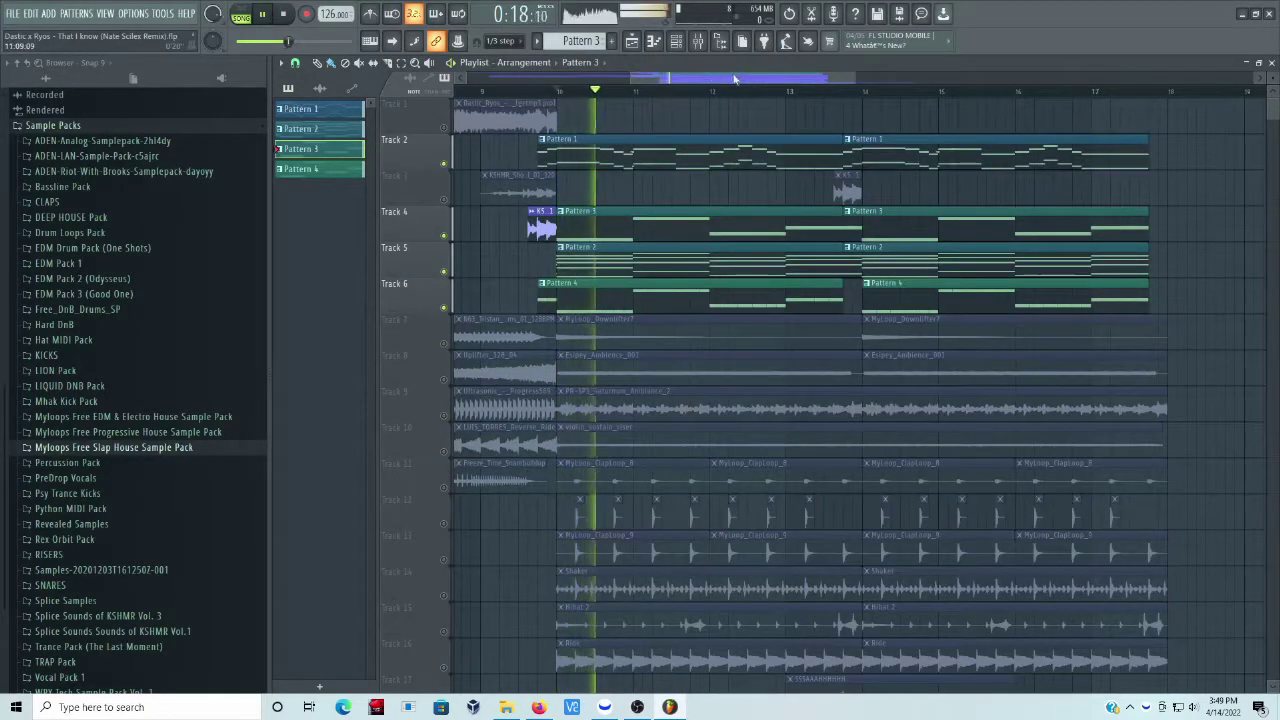
Play the drop from the drum fill before bar 10 with all tracks from Track 2 down unmuted, and examine the whole arrangement.
{"action": "scroll", "coordinate": [665, 98], "scroll_direction": "up", "scroll_amount": 1}
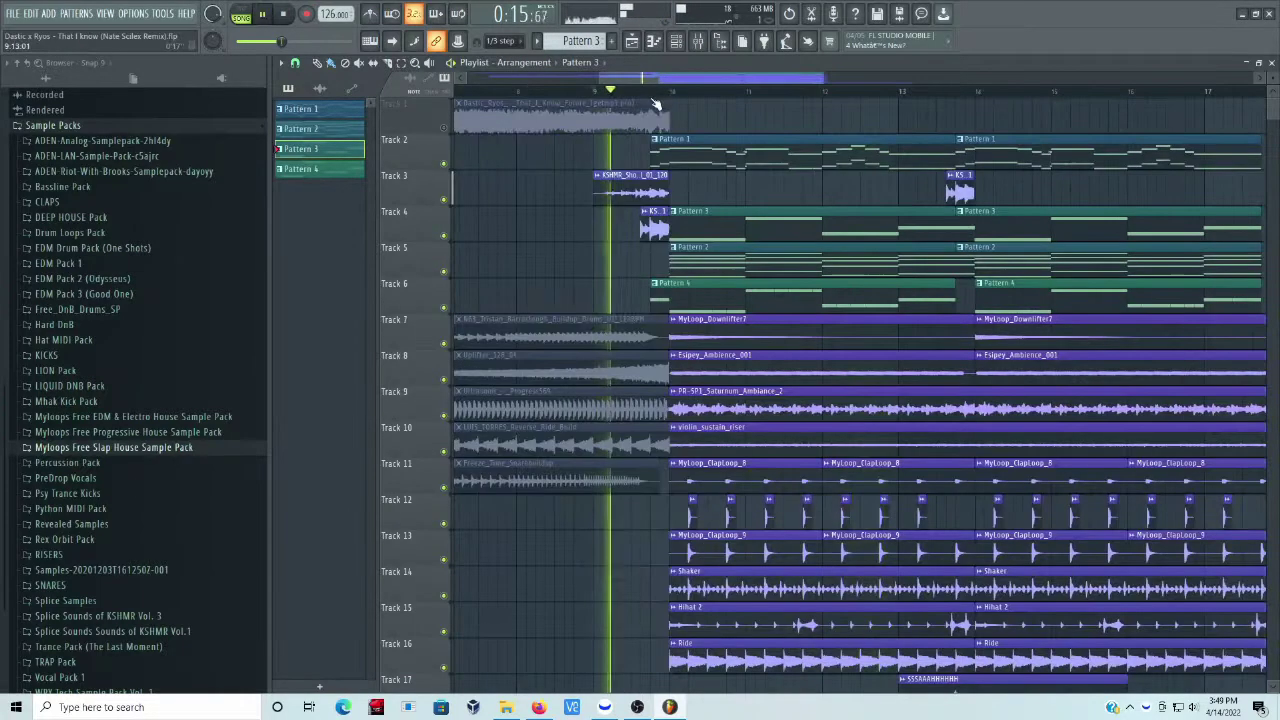
{"action": "scroll", "coordinate": [657, 94], "scroll_direction": "up", "scroll_amount": 3}
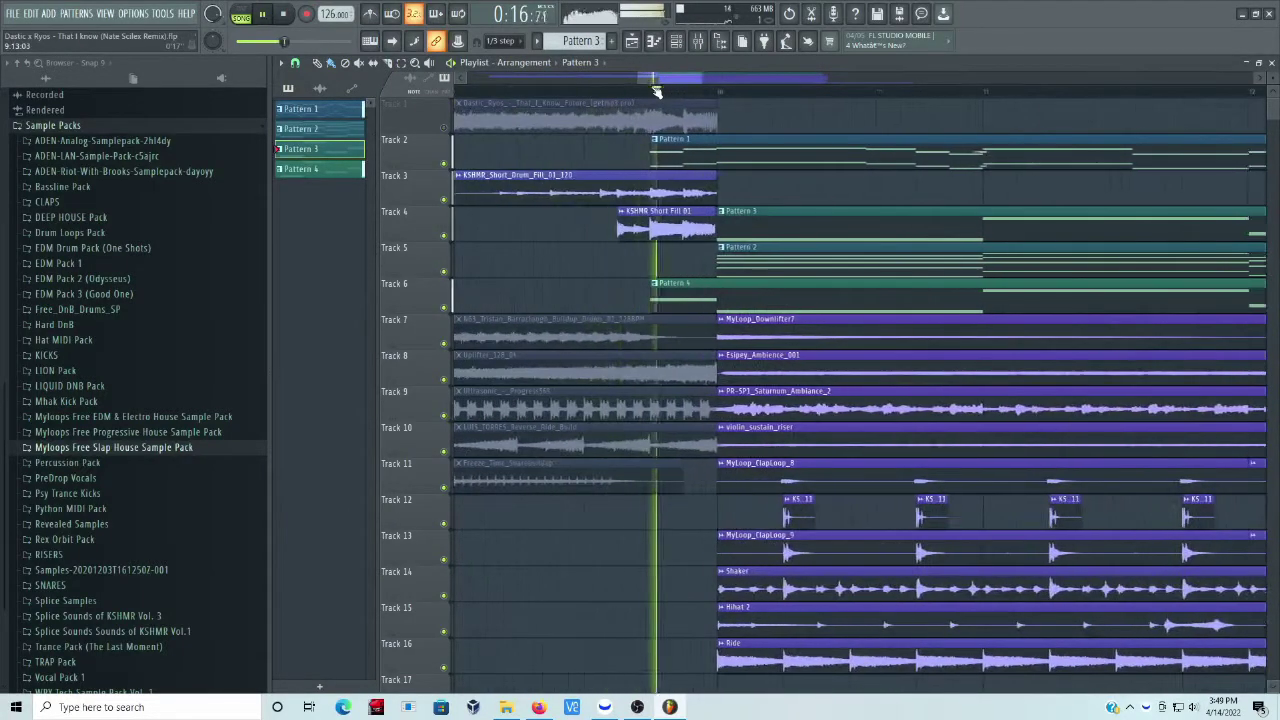
{"action": "scroll", "coordinate": [657, 92], "scroll_direction": "down", "scroll_amount": 4}
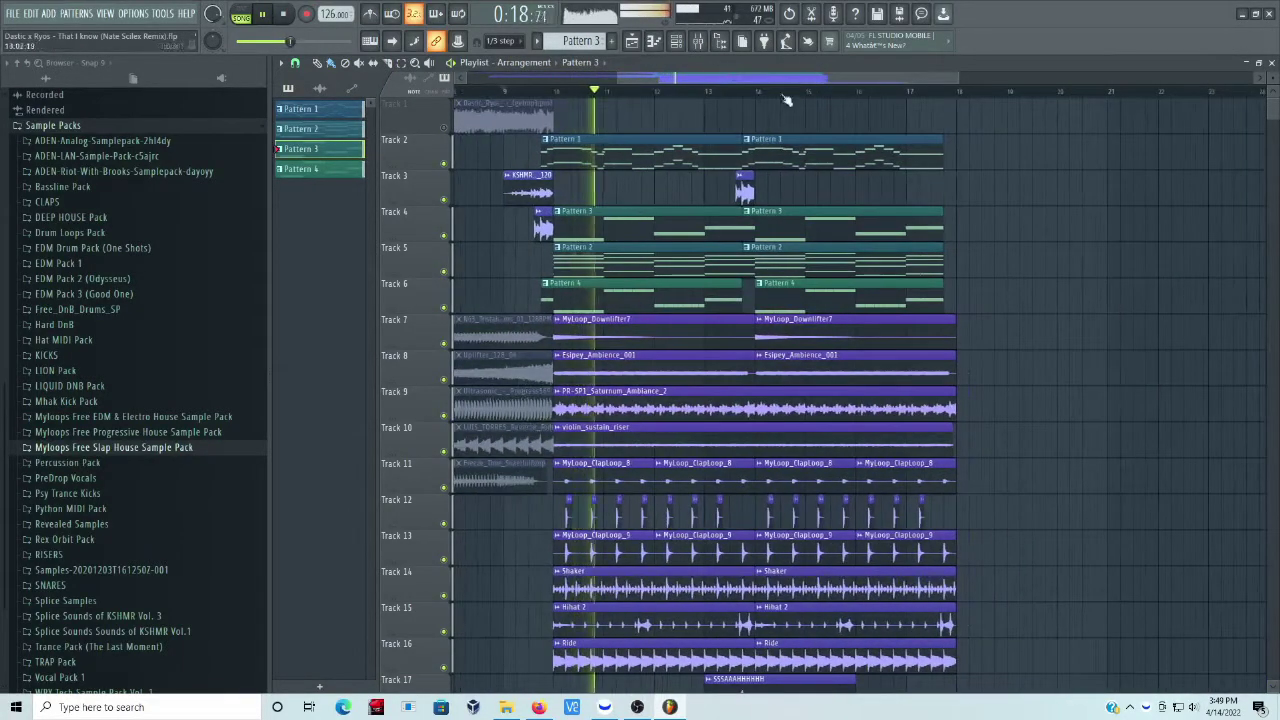
{"action": "scroll", "coordinate": [735, 95], "scroll_direction": "down", "scroll_amount": 2}
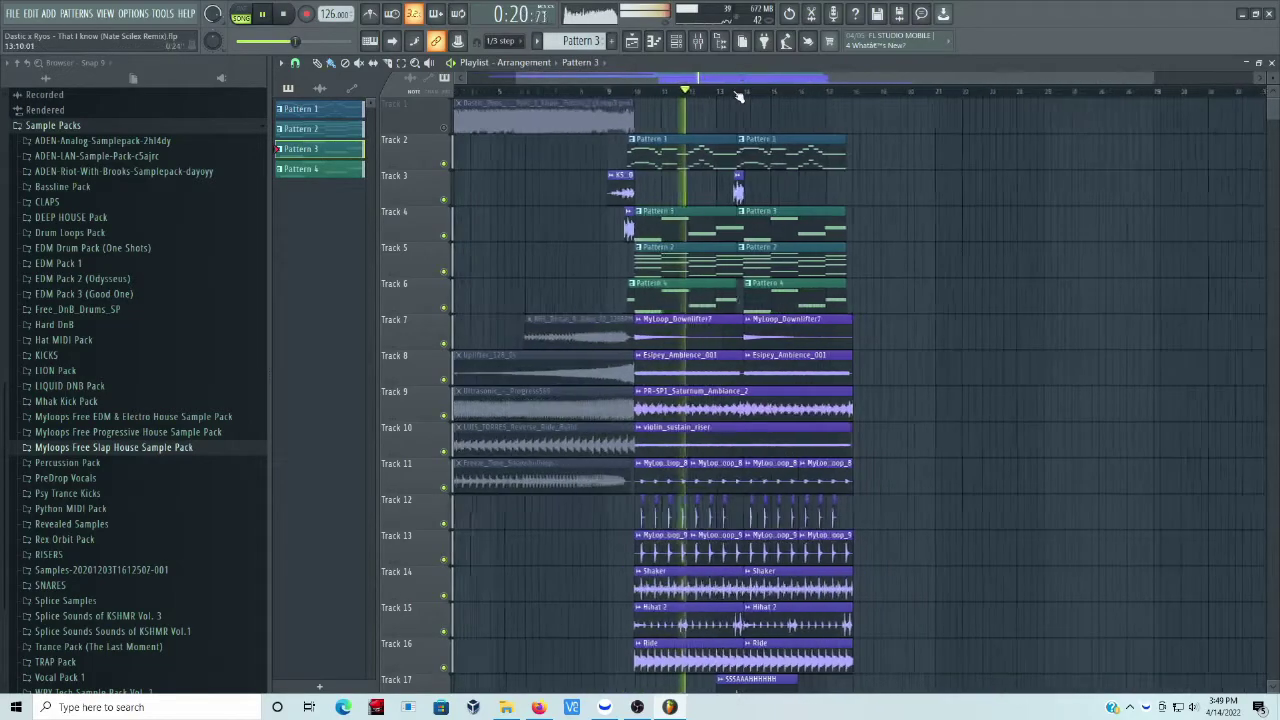
{"action": "scroll", "coordinate": [822, 97], "scroll_direction": "up", "scroll_amount": 2}
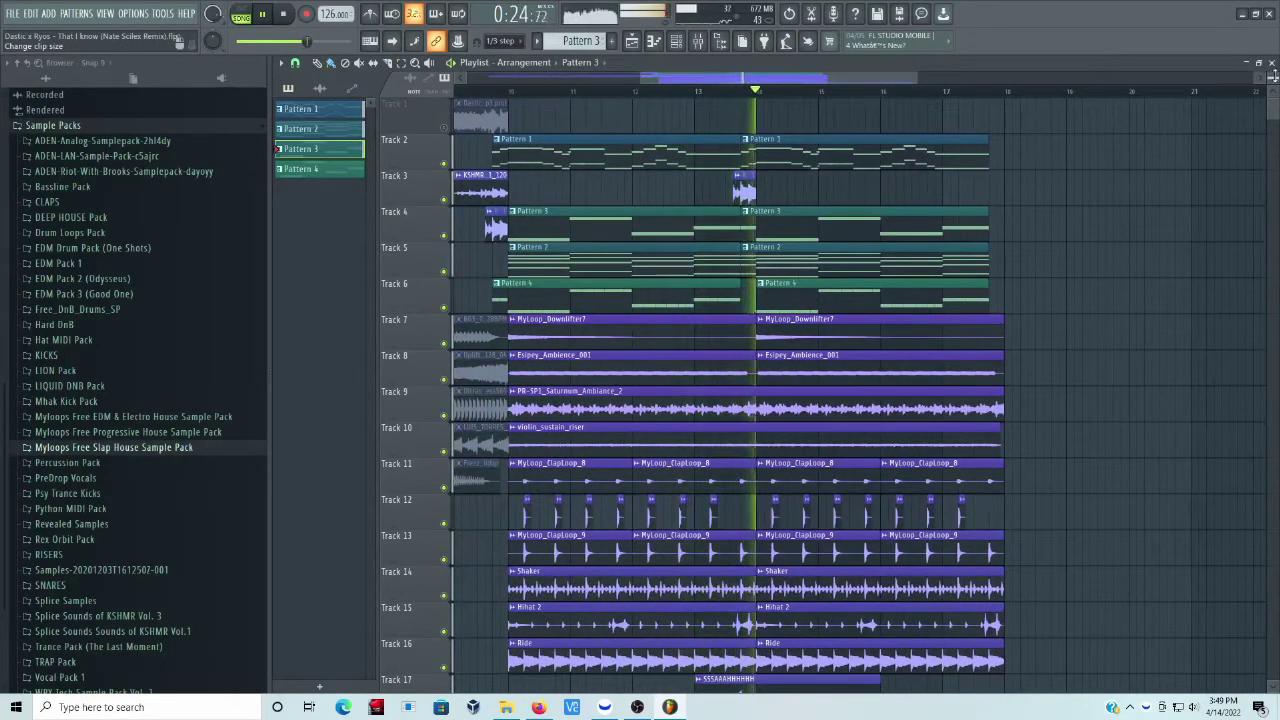
{"action": "scroll", "coordinate": [1272, 76], "scroll_direction": "down", "scroll_amount": 2}
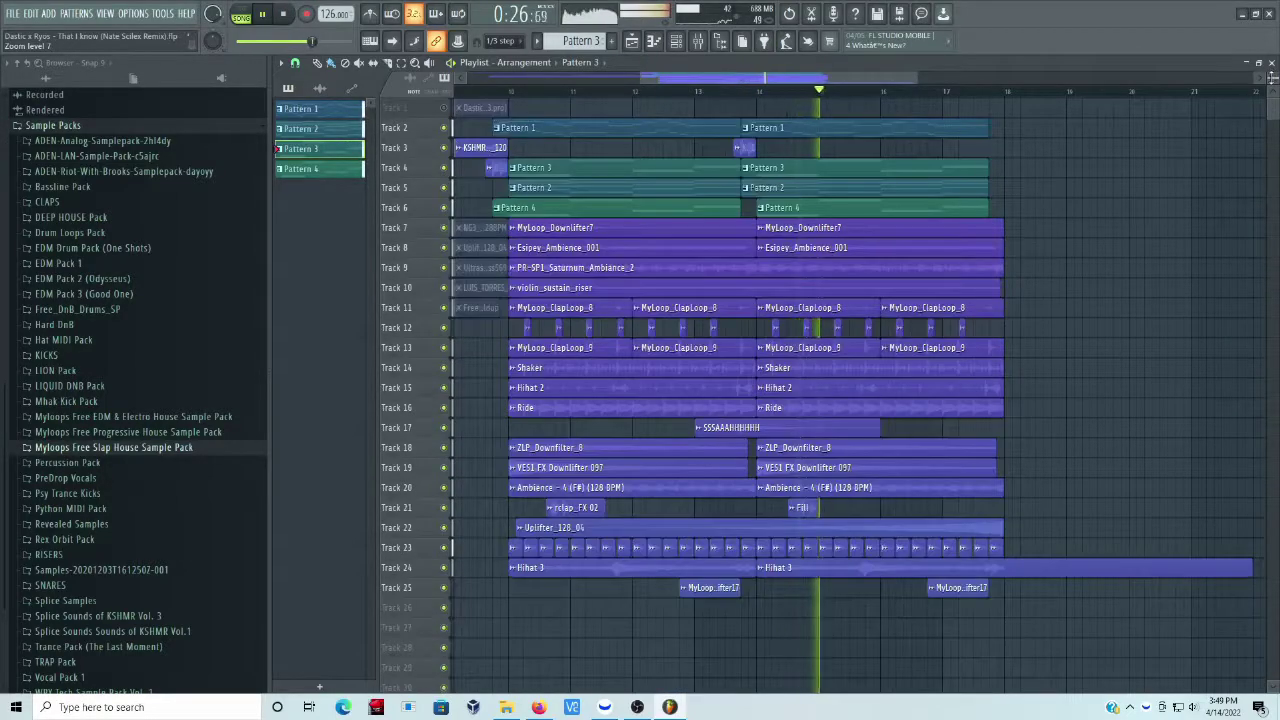
{"action": "scroll", "coordinate": [1272, 76], "scroll_direction": "up", "scroll_amount": 3}
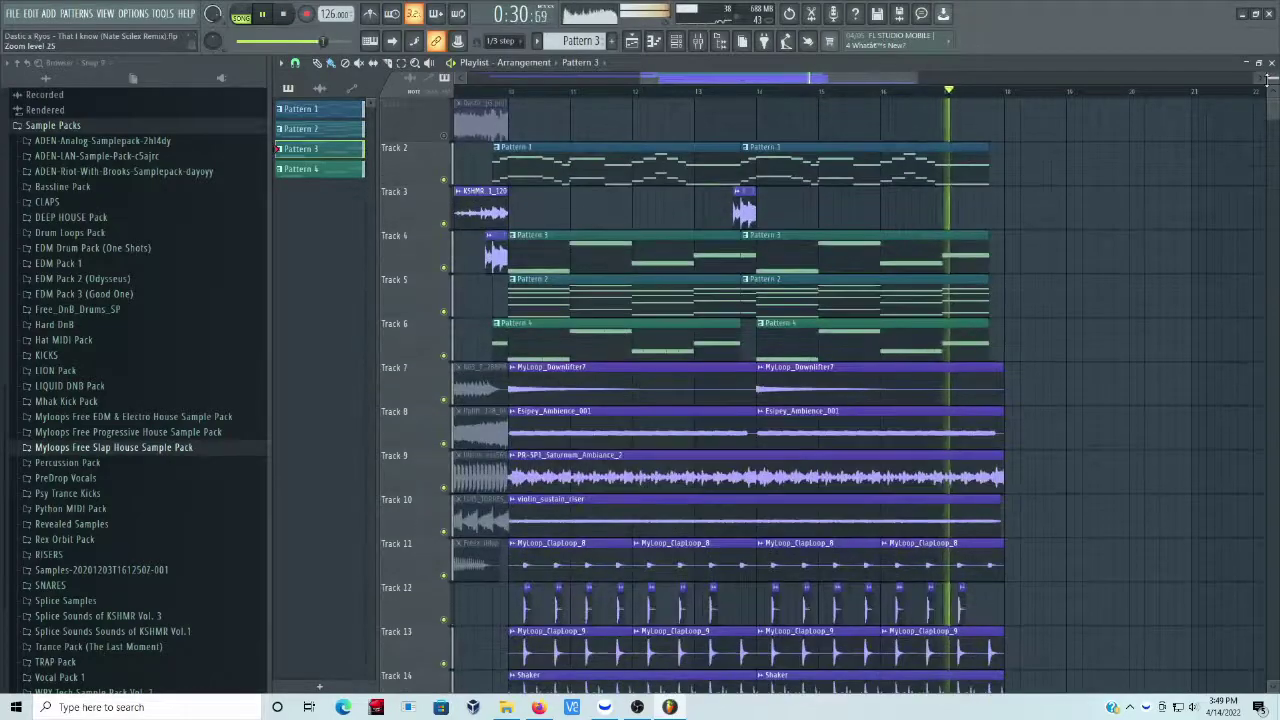
{"action": "scroll", "coordinate": [1268, 80], "scroll_direction": "up", "scroll_amount": 1}
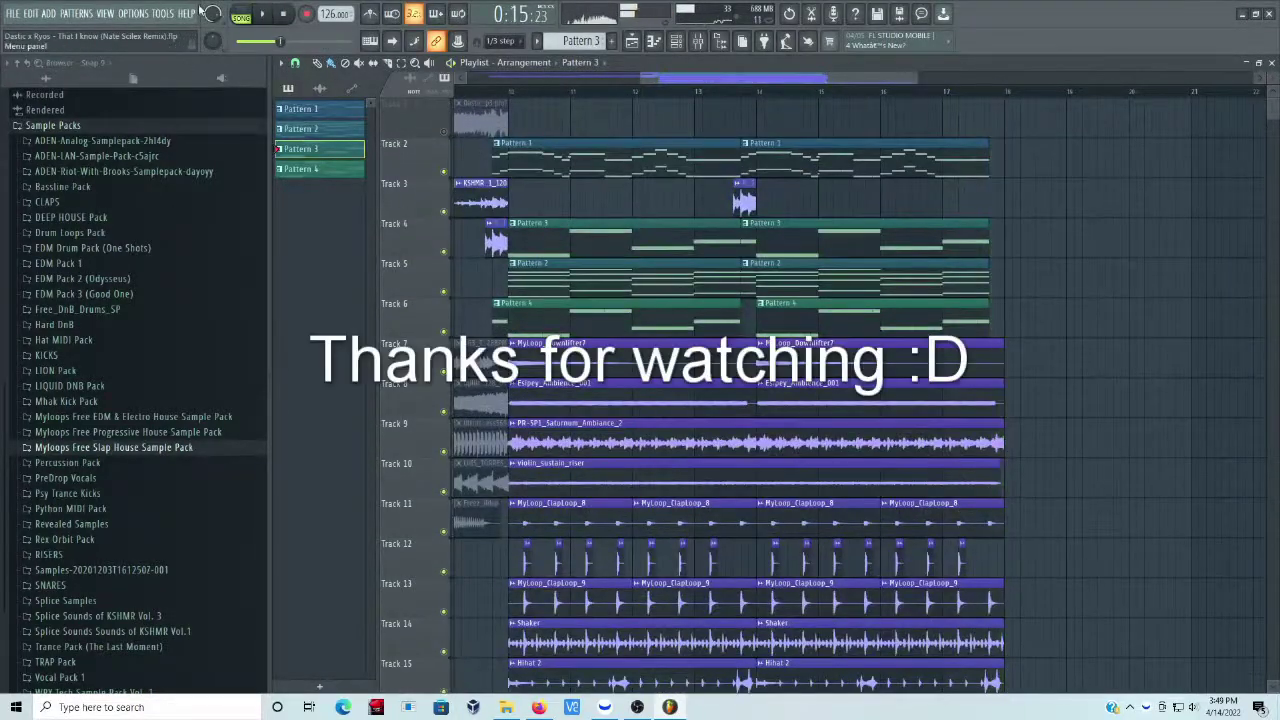